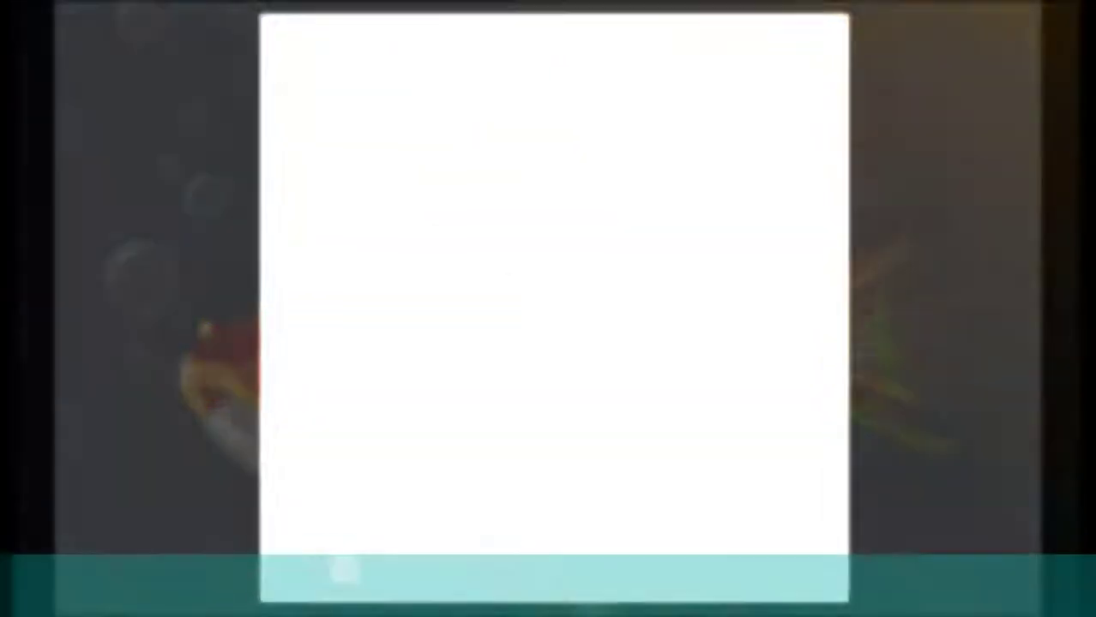
Fill the canvas with slate grey and pick a small 13 px hard brush.
key(alt+BackSpace)
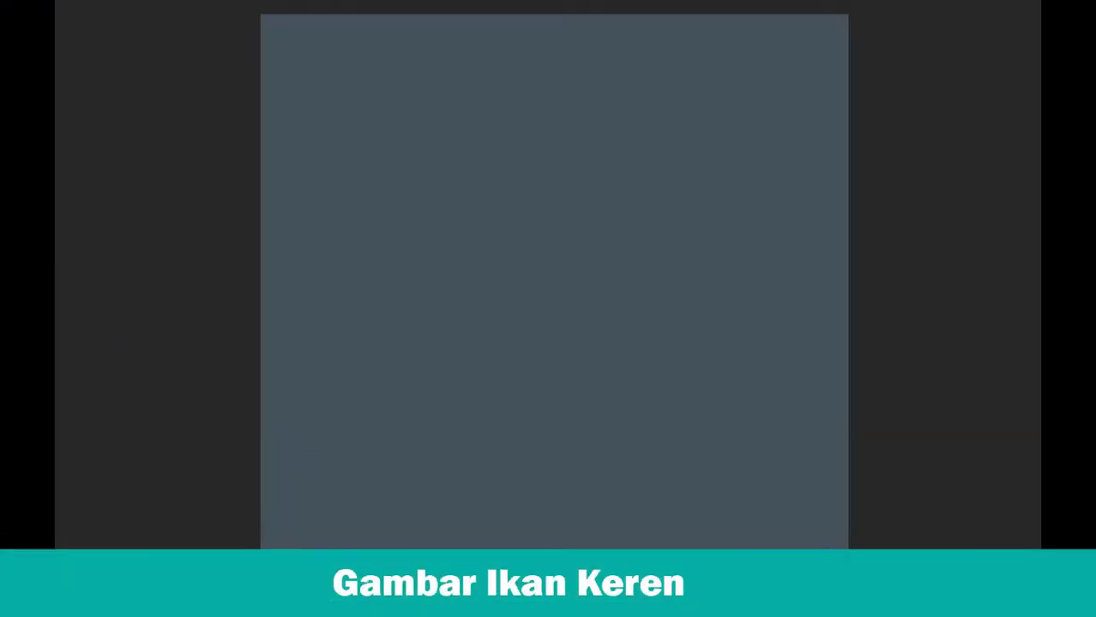
right_click(584, 325)
key(Escape)
Draw the fish's back and belly outline, tail, dorsal and pelvic fins, and gill curve.
mouse_move(378, 304)
mouse_down()
mouse_move(448, 258)
mouse_move(549, 224)
mouse_up()
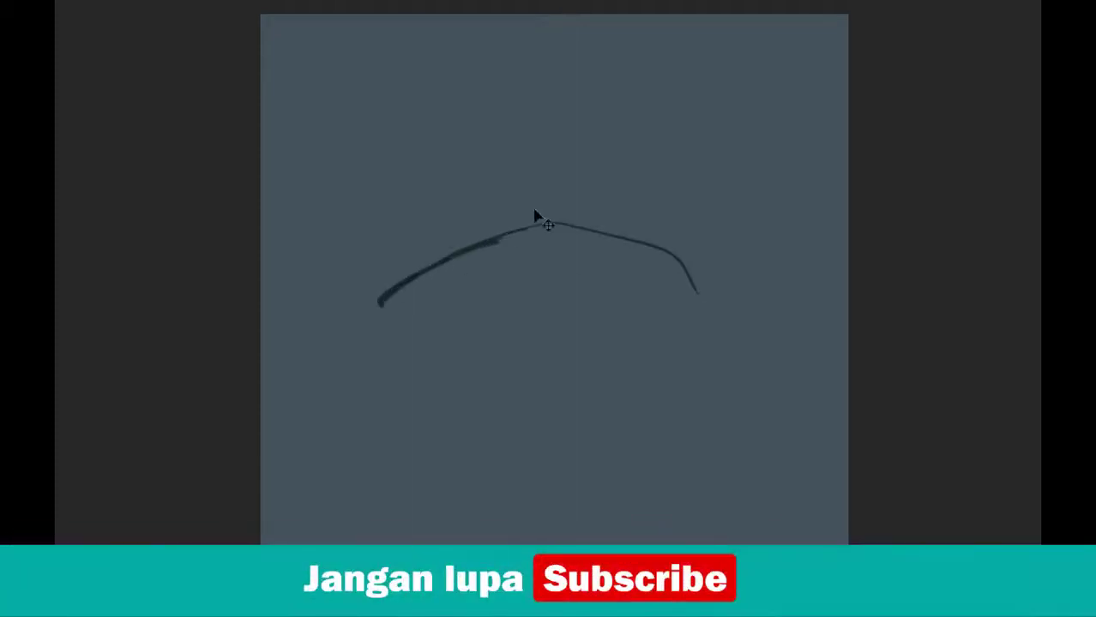
mouse_move(364, 311)
mouse_down()
mouse_move(417, 367)
mouse_move(628, 384)
mouse_up()
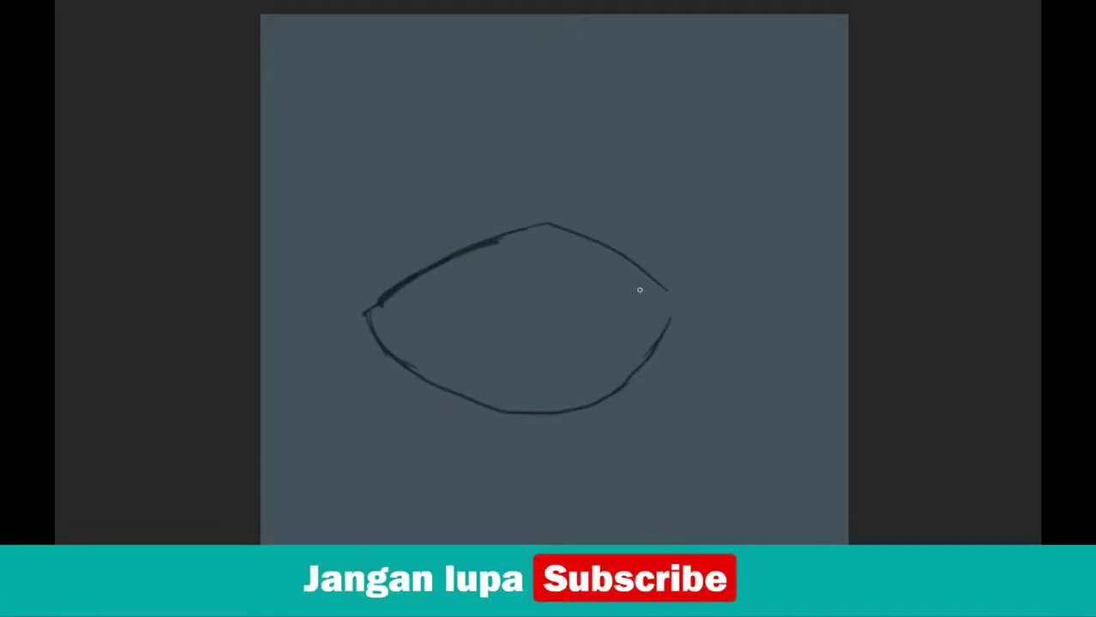
drag(668, 319, 772, 221)
drag(493, 235, 642, 266)
drag(485, 408, 467, 415)
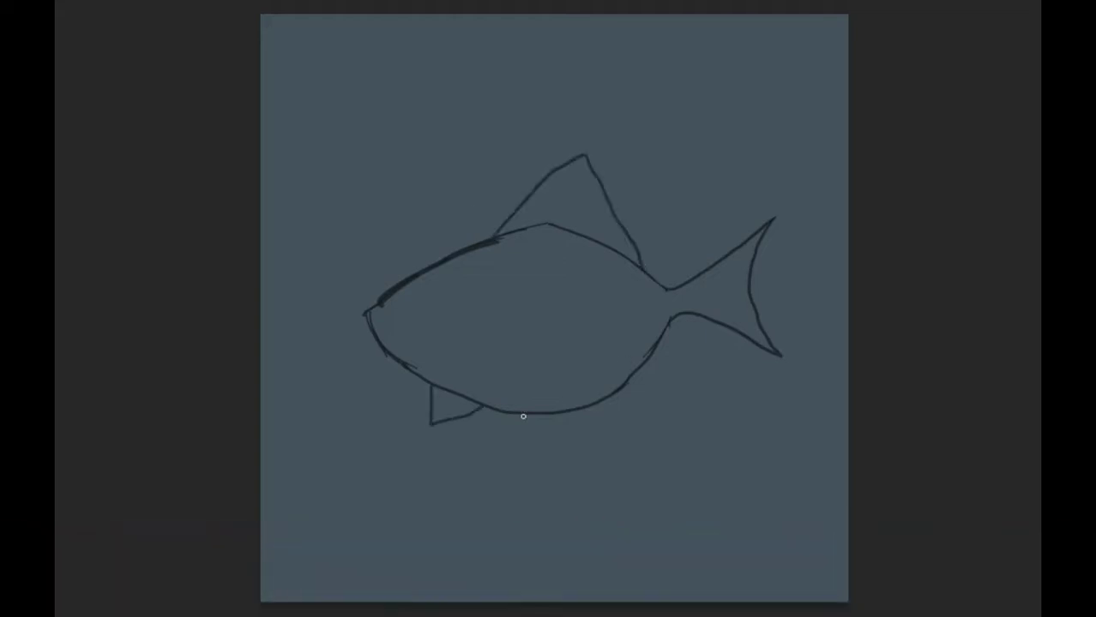
scroll(387, 286, up, 1)
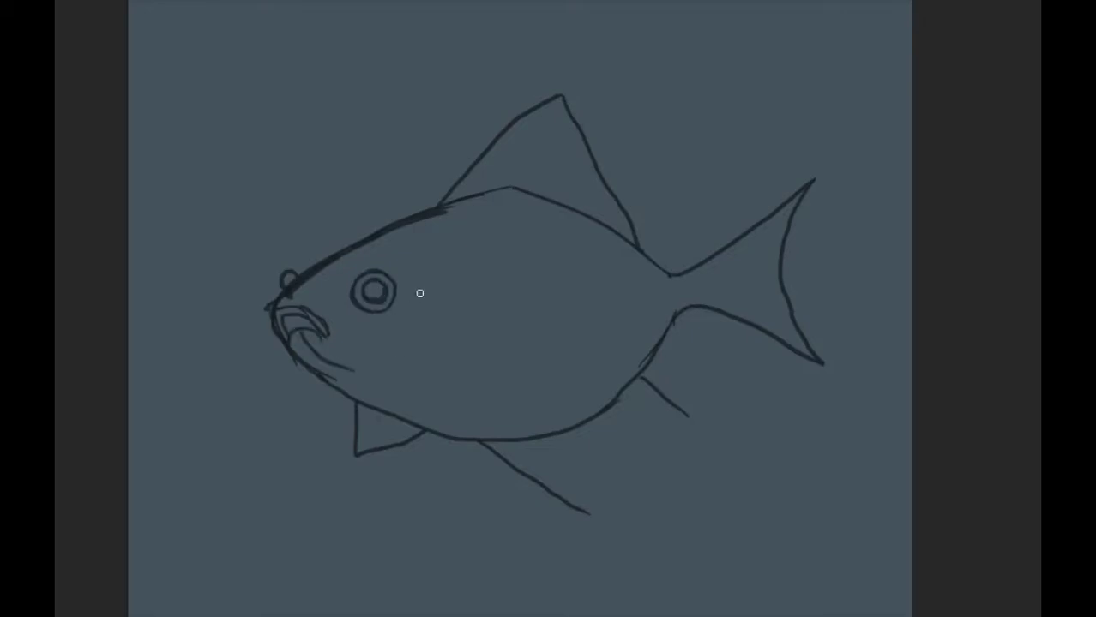
drag(416, 233, 402, 387)
drag(437, 373, 343, 352)
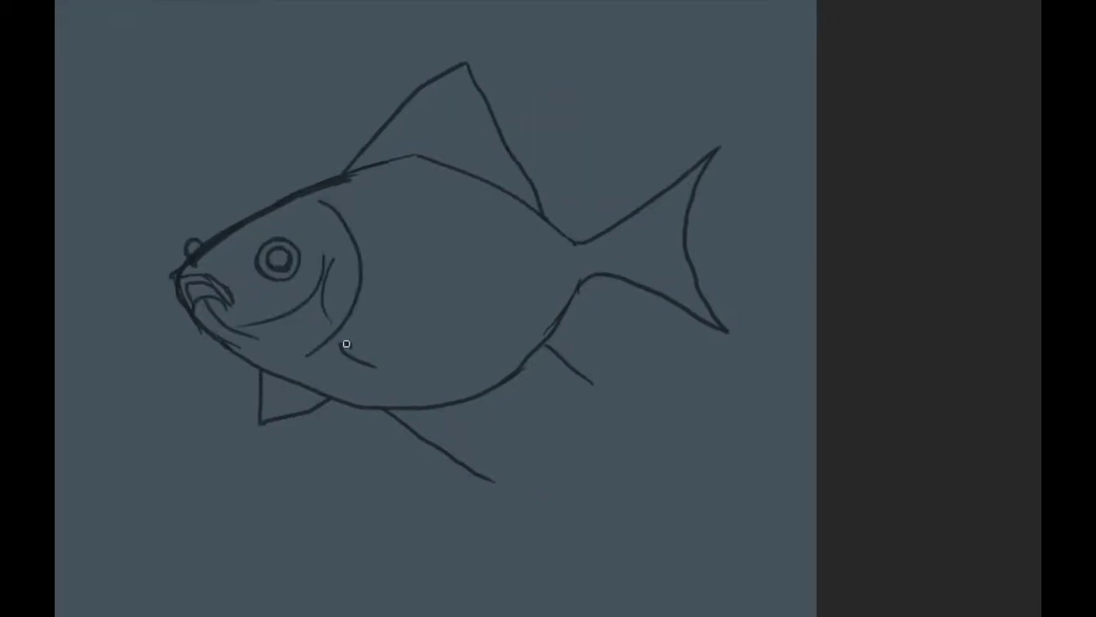
scroll(336, 201, up, 2)
Draw columns of scale arcs behind the gill line and along the lower belly.
drag(308, 146, 370, 257)
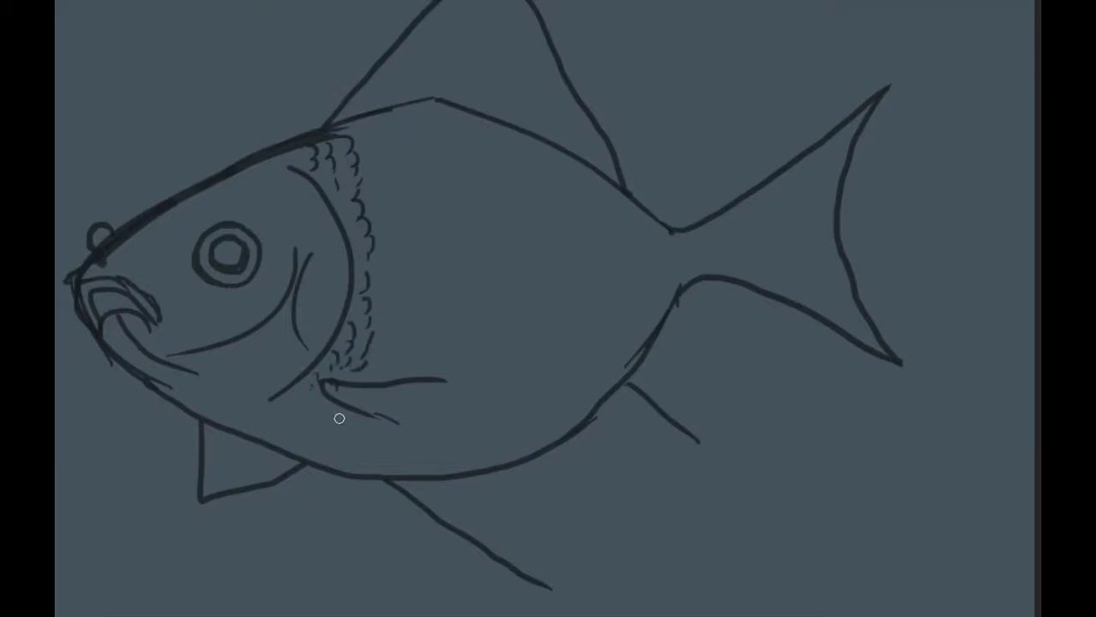
drag(338, 418, 453, 441)
drag(390, 242, 396, 339)
drag(393, 120, 425, 368)
drag(417, 118, 437, 209)
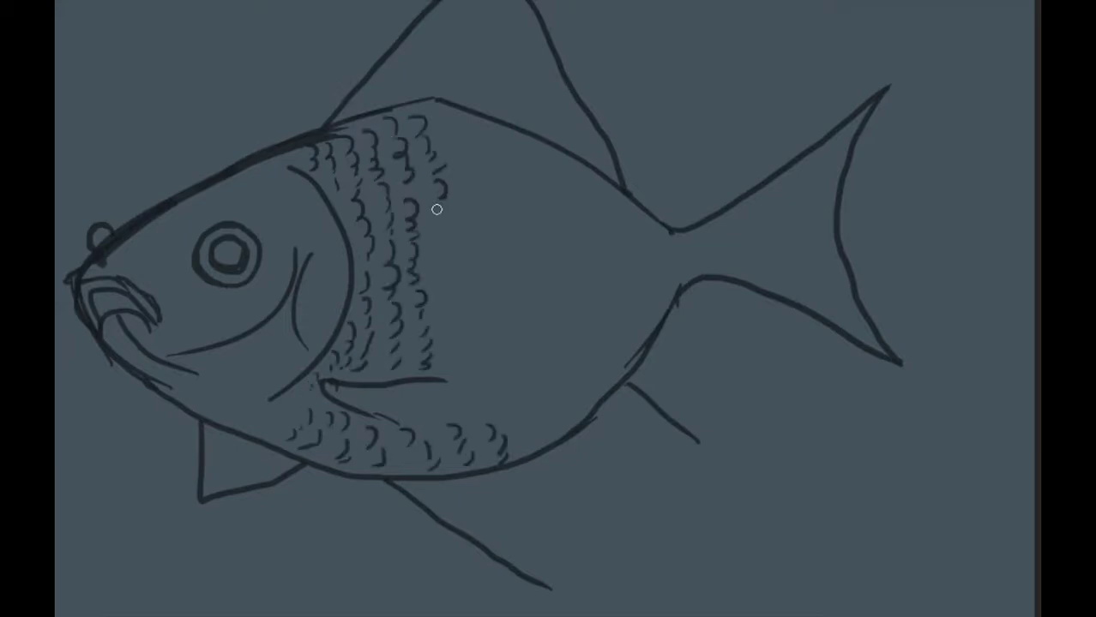
mouse_move(459, 276)
mouse_down()
mouse_move(446, 350)
mouse_move(468, 416)
mouse_up()
Fill the mid-body and rear body toward the tail with more scale arcs.
click(949, 147)
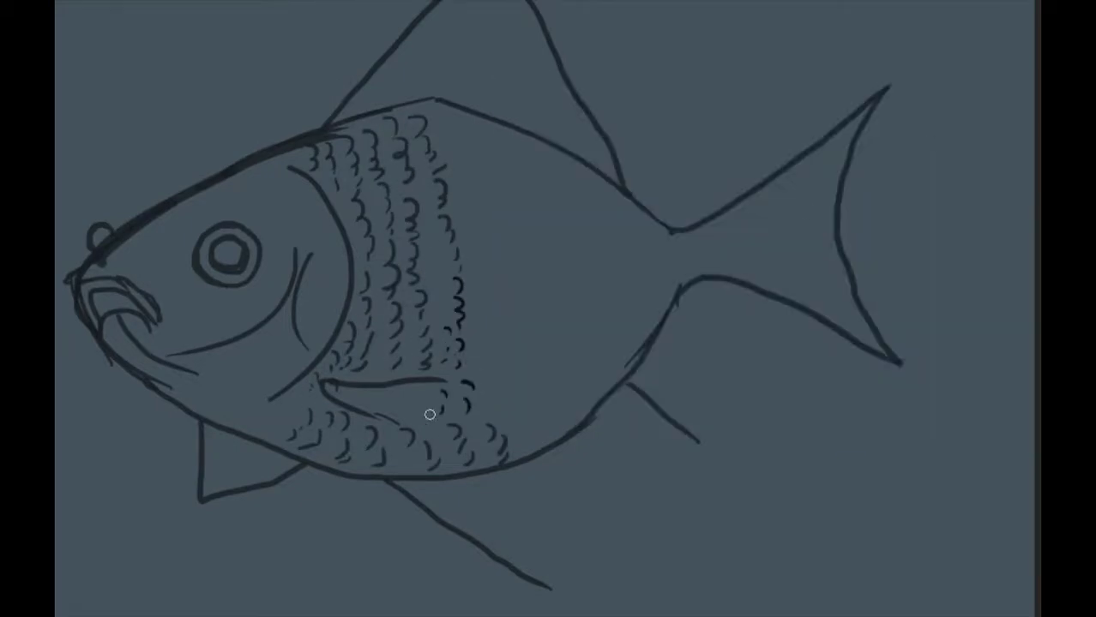
drag(477, 306, 502, 186)
drag(515, 146, 514, 318)
mouse_move(528, 225)
mouse_down()
mouse_move(571, 355)
mouse_move(538, 202)
mouse_move(592, 338)
mouse_up()
drag(598, 227, 626, 315)
drag(634, 229, 645, 268)
drag(673, 238, 679, 284)
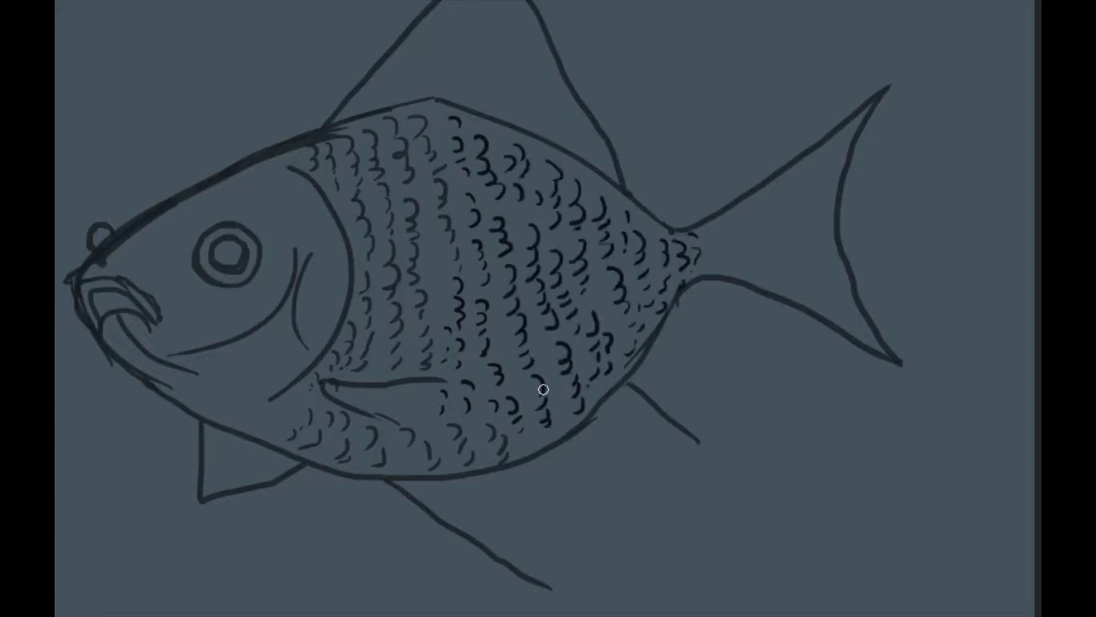
scroll(543, 390, left, 3)
Set a very dark blue-grey foreground colour and switch to a soft brush.
click(631, 360)
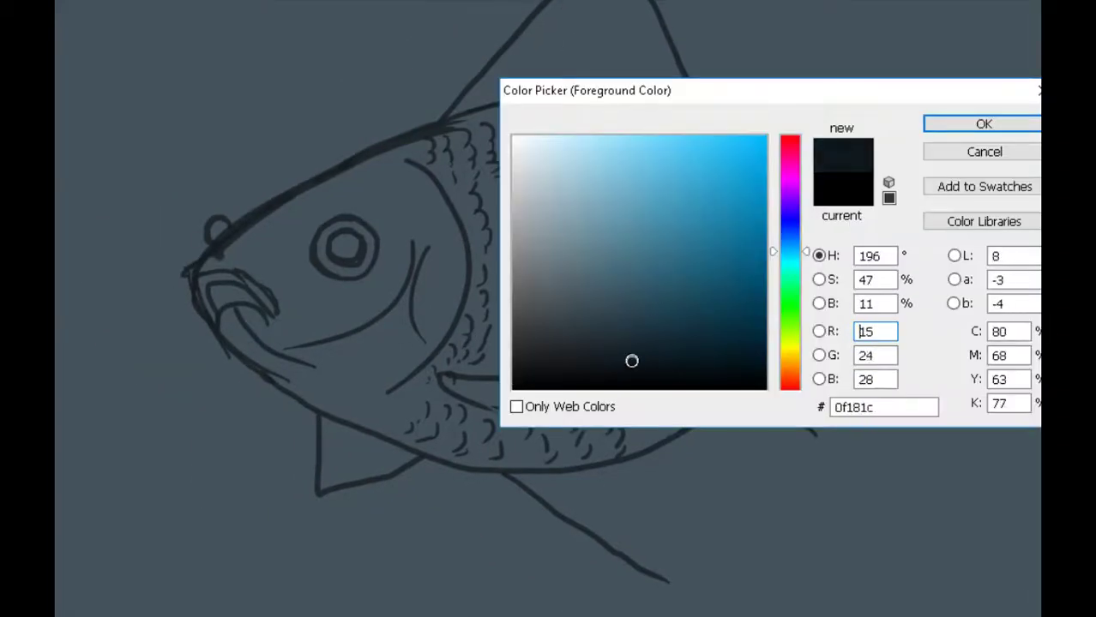
click(981, 120)
click(450, 287)
key(ctrl+z)
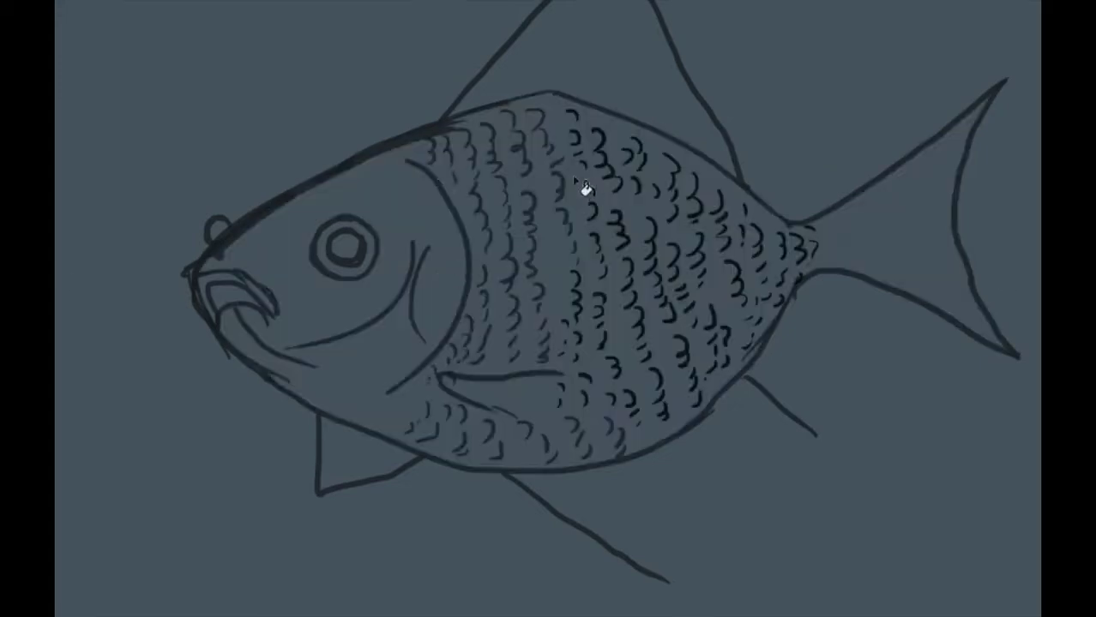
right_click(493, 323)
key(Return)
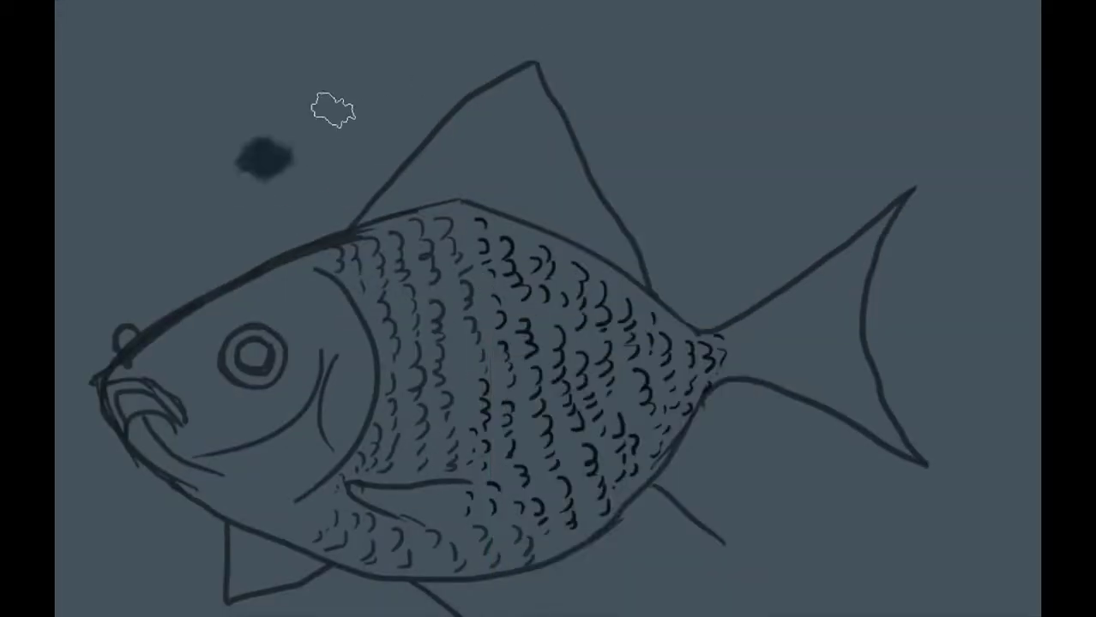
scroll(993, 215, down, 2)
scroll(466, 280, up, 2)
Shade the head, back, gill area, dorsal fin, tail base and lower fins dark.
drag(223, 317, 326, 257)
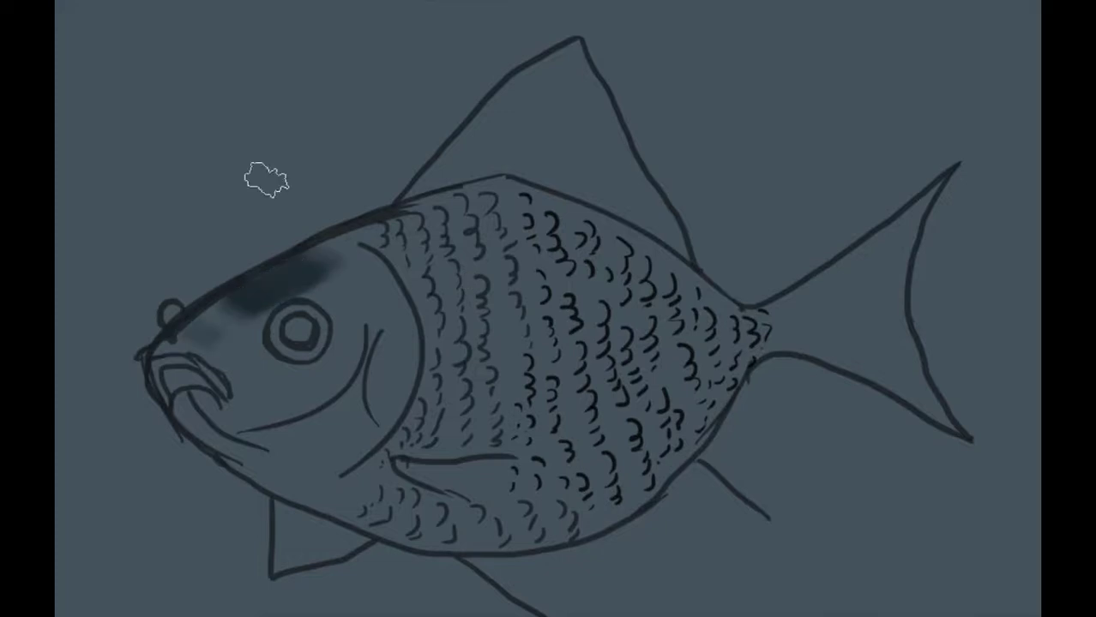
mouse_move(171, 334)
mouse_down()
mouse_move(362, 232)
mouse_move(523, 197)
mouse_move(676, 276)
mouse_move(306, 276)
mouse_move(172, 348)
mouse_move(286, 375)
mouse_move(346, 298)
mouse_move(416, 335)
mouse_move(350, 396)
mouse_move(372, 367)
mouse_move(392, 387)
mouse_move(395, 327)
mouse_move(214, 412)
mouse_move(161, 400)
mouse_up()
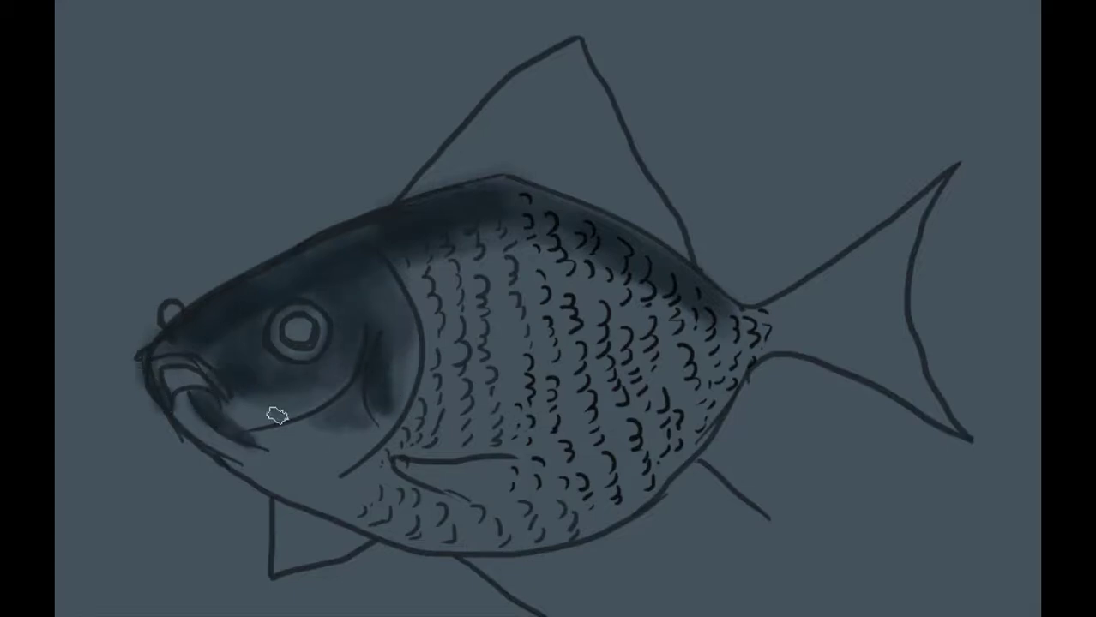
mouse_move(433, 270)
mouse_down()
mouse_move(428, 344)
mouse_move(369, 468)
mouse_up()
mouse_move(433, 279)
mouse_down()
mouse_move(460, 298)
mouse_move(521, 117)
mouse_move(660, 229)
mouse_up()
scroll(266, 382, down, 2)
scroll(266, 381, up, 2)
scroll(266, 382, right, 3)
drag(257, 403, 368, 415)
drag(190, 448, 504, 403)
scroll(431, 81, up, 1)
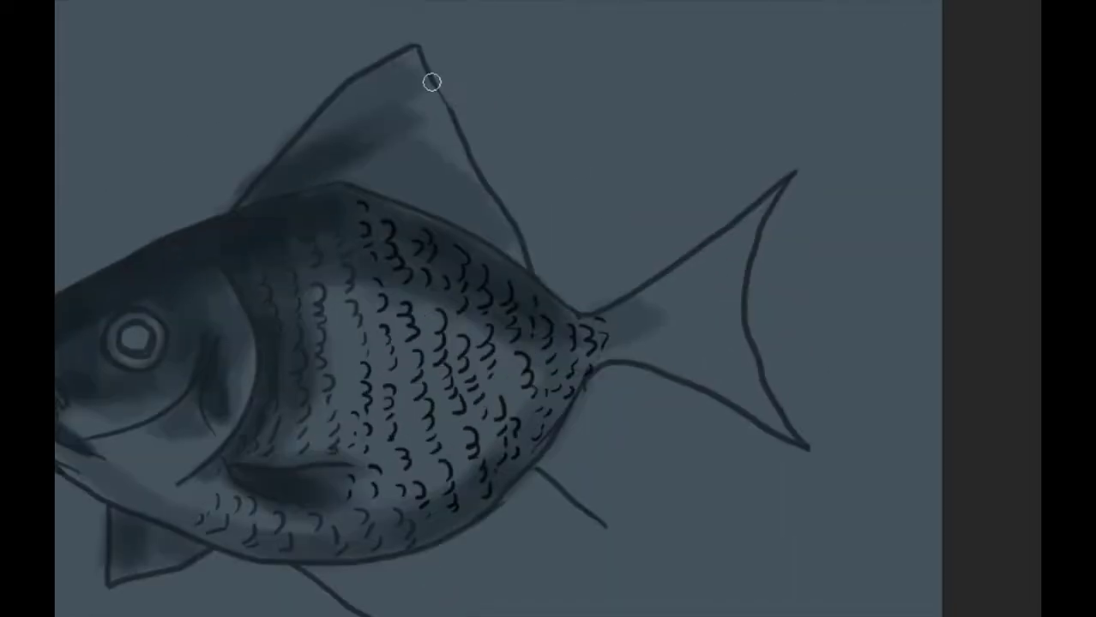
Erase the back-edge lines of the dorsal fin, tail and lower fins.
drag(431, 81, 528, 240)
drag(751, 300, 789, 192)
drag(754, 403, 808, 167)
scroll(329, 399, down, 3)
scroll(328, 399, left, 2)
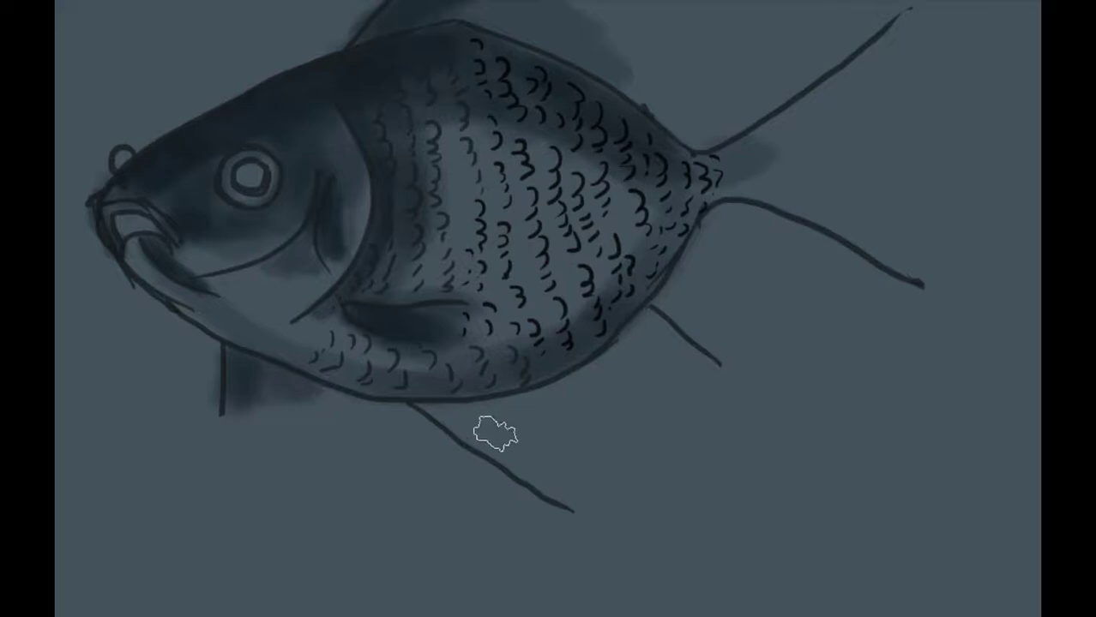
scroll(495, 433, right, 2)
Shade under the belly, fins and tail, and lay a red wash along the back.
mouse_move(495, 433)
mouse_down()
mouse_move(464, 407)
mouse_move(656, 306)
mouse_move(651, 252)
mouse_up()
scroll(651, 252, up, 3)
drag(198, 111, 314, 168)
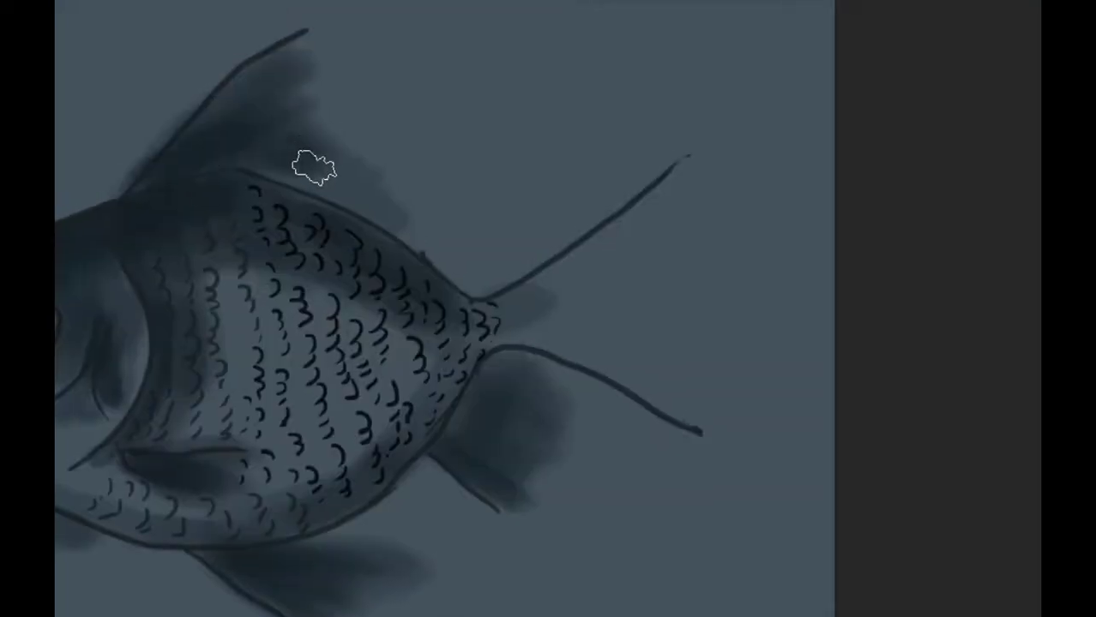
mouse_move(515, 258)
mouse_down()
mouse_move(594, 348)
mouse_move(721, 144)
mouse_up()
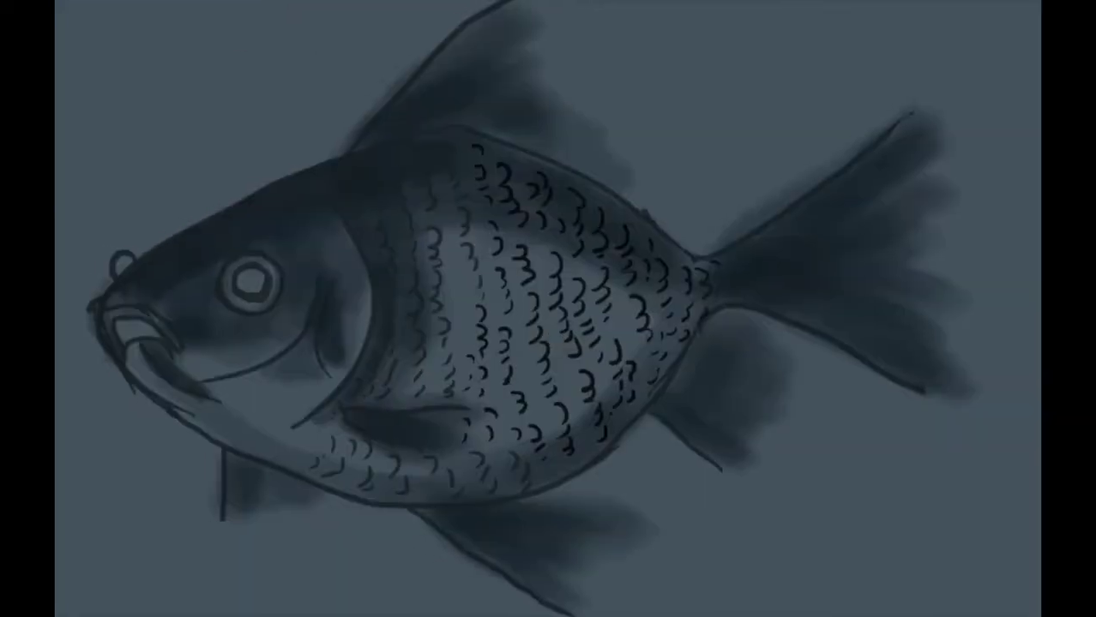
drag(317, 190, 413, 164)
Paint the head, snout, gill, back, dorsal fin and lower fins red.
key(ctrl+z)
key(ctrl+shift+z)
drag(454, 262, 163, 281)
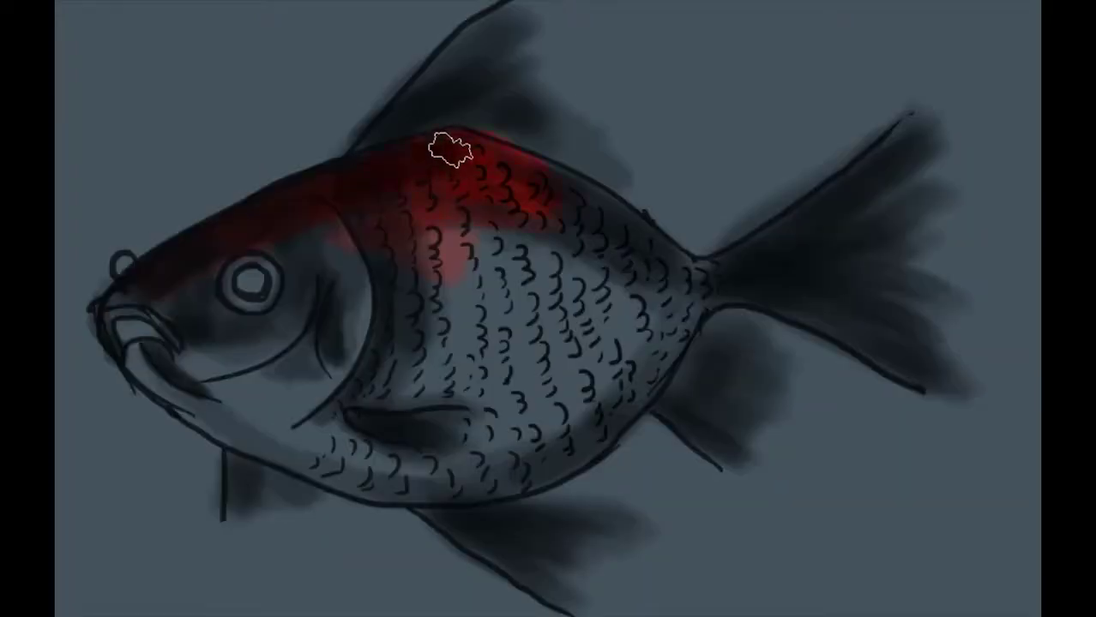
mouse_move(192, 330)
mouse_down()
mouse_move(269, 319)
mouse_move(556, 184)
mouse_move(391, 132)
mouse_move(243, 466)
mouse_move(685, 384)
mouse_up()
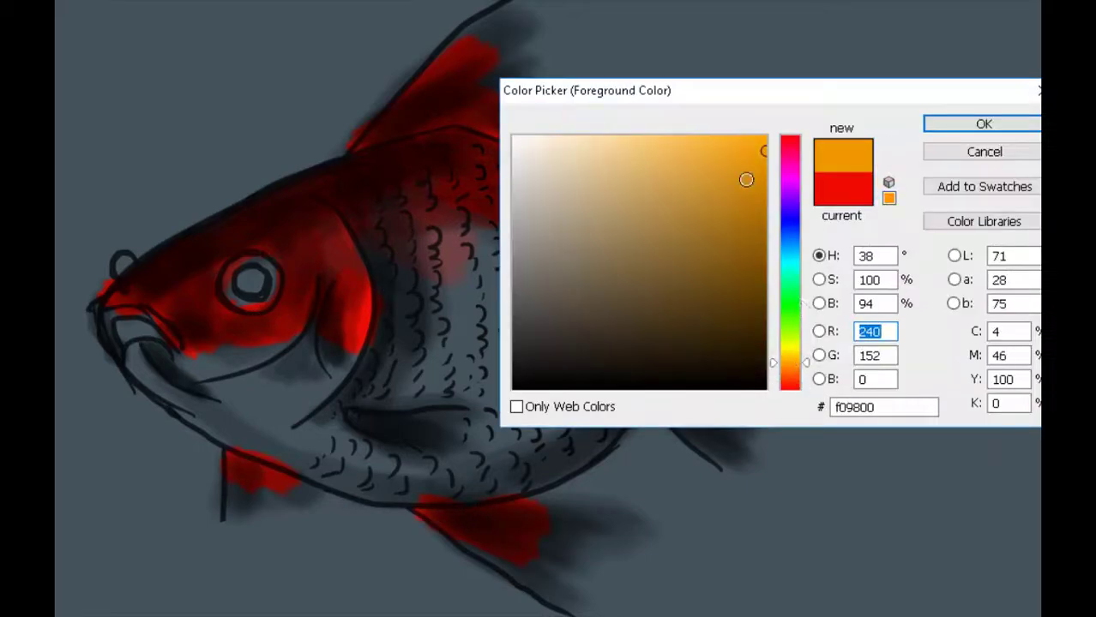
drag(360, 240, 635, 283)
Paint a deep orange body stripe, a yellow belly and a light grey-white lower jaw.
mouse_move(385, 309)
mouse_down()
mouse_move(648, 324)
mouse_move(208, 447)
mouse_up()
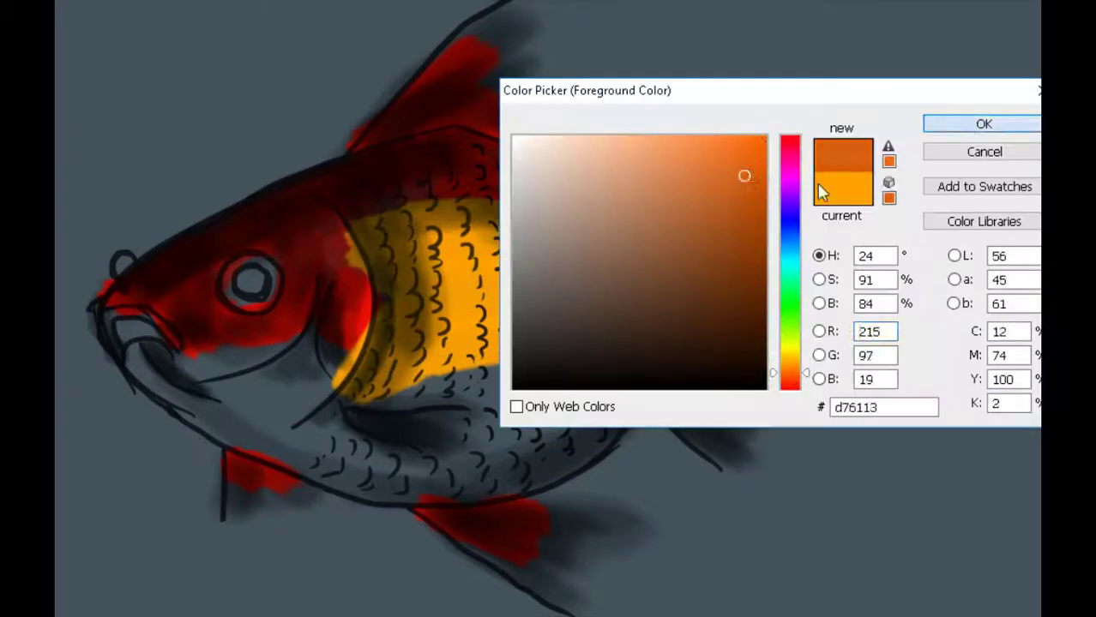
drag(412, 215, 686, 326)
mouse_move(600, 317)
mouse_down()
mouse_move(306, 365)
mouse_move(120, 326)
mouse_move(557, 386)
mouse_move(753, 244)
mouse_move(708, 401)
mouse_up()
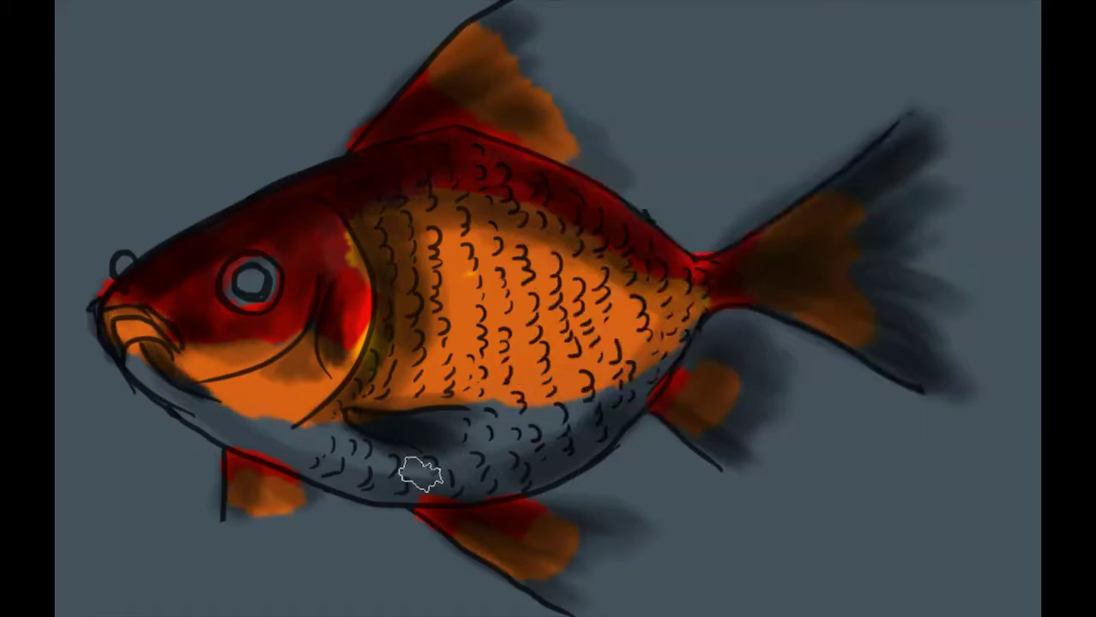
mouse_move(421, 471)
mouse_down()
mouse_move(652, 403)
mouse_move(662, 345)
mouse_up()
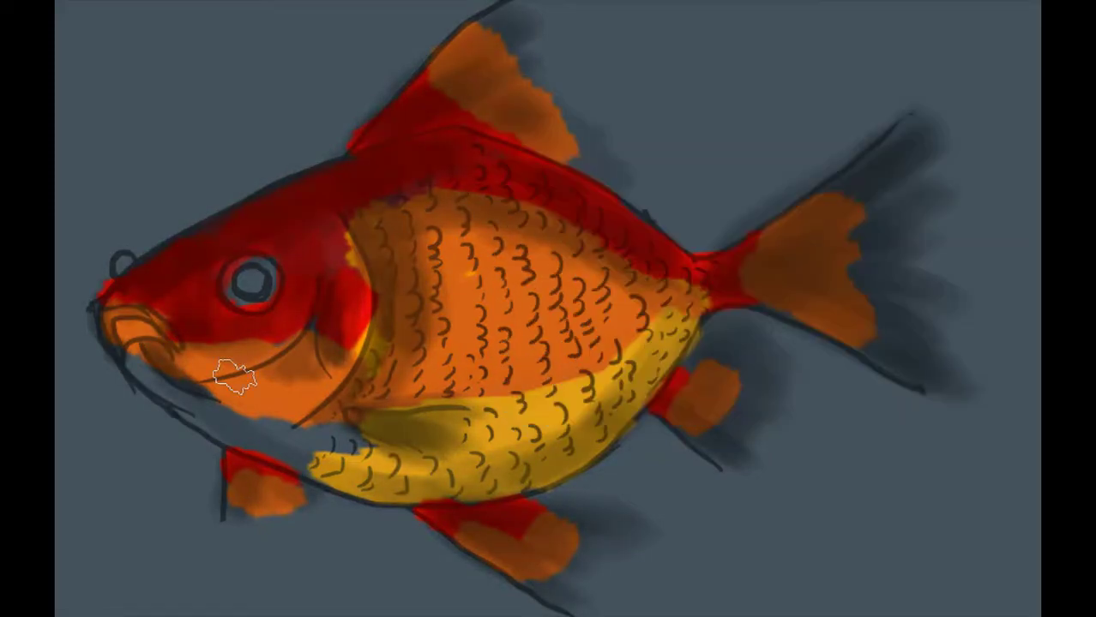
mouse_move(214, 396)
mouse_down()
mouse_move(145, 360)
mouse_move(369, 459)
mouse_up()
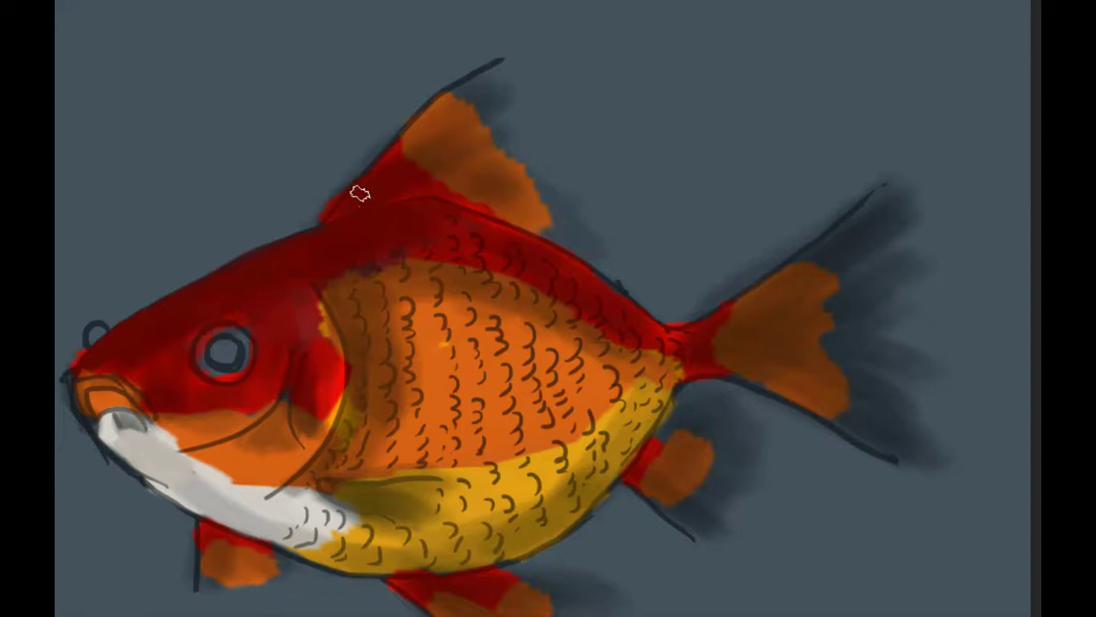
Streak the dorsal fin red and orange, paint the snout orange, and choose red for the cheek.
mouse_move(359, 195)
mouse_down()
mouse_move(391, 172)
mouse_move(580, 194)
mouse_move(480, 201)
mouse_up()
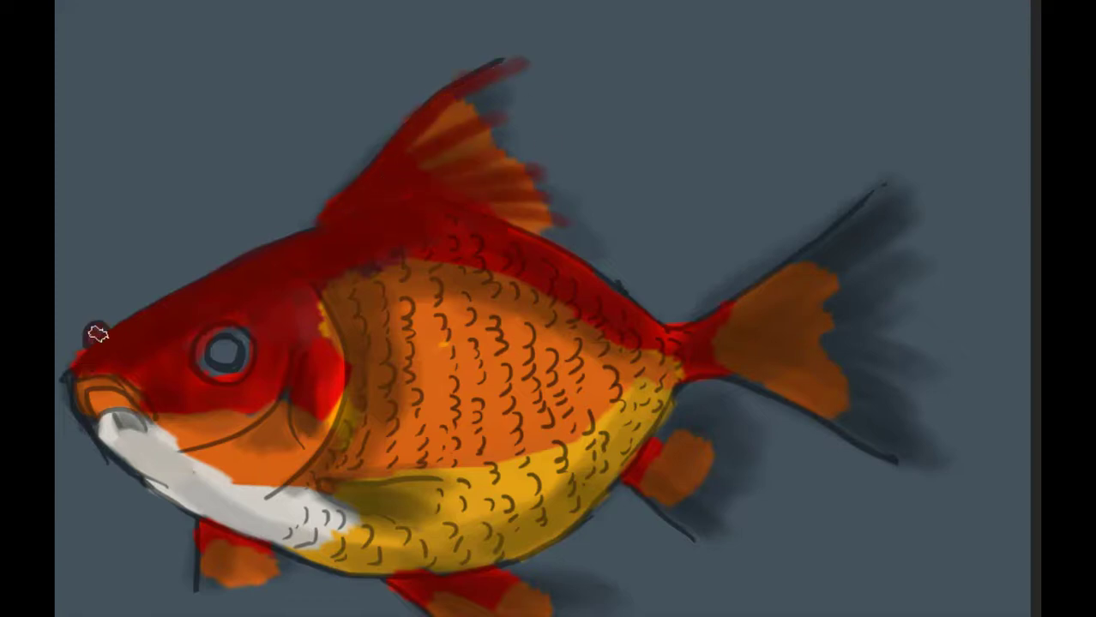
mouse_move(142, 367)
mouse_down()
mouse_move(79, 396)
mouse_move(112, 384)
mouse_move(120, 416)
mouse_move(146, 438)
mouse_move(227, 400)
mouse_move(169, 362)
mouse_move(264, 335)
mouse_move(318, 391)
mouse_move(321, 342)
mouse_move(314, 354)
mouse_move(172, 340)
mouse_move(149, 350)
mouse_move(269, 271)
mouse_move(352, 314)
mouse_move(339, 437)
mouse_move(348, 294)
mouse_move(360, 463)
mouse_up()
click(736, 179)
key(Return)
key(Return)
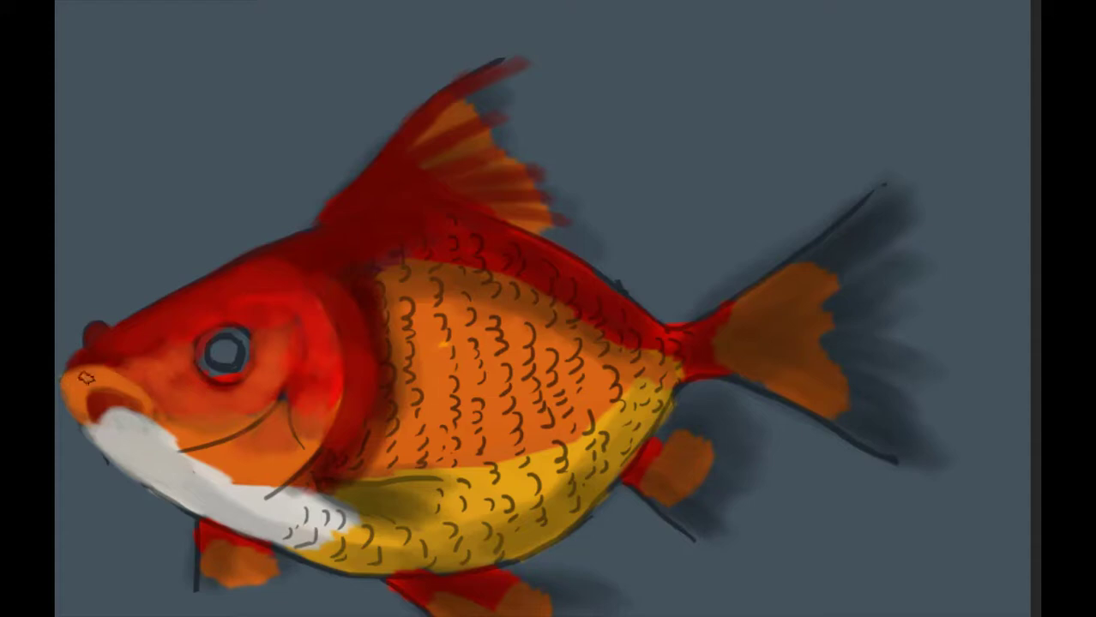
Paint yellow highlights on the lips, gill line and cheek, plus a thin dark lower-cheek line.
drag(115, 374, 115, 392)
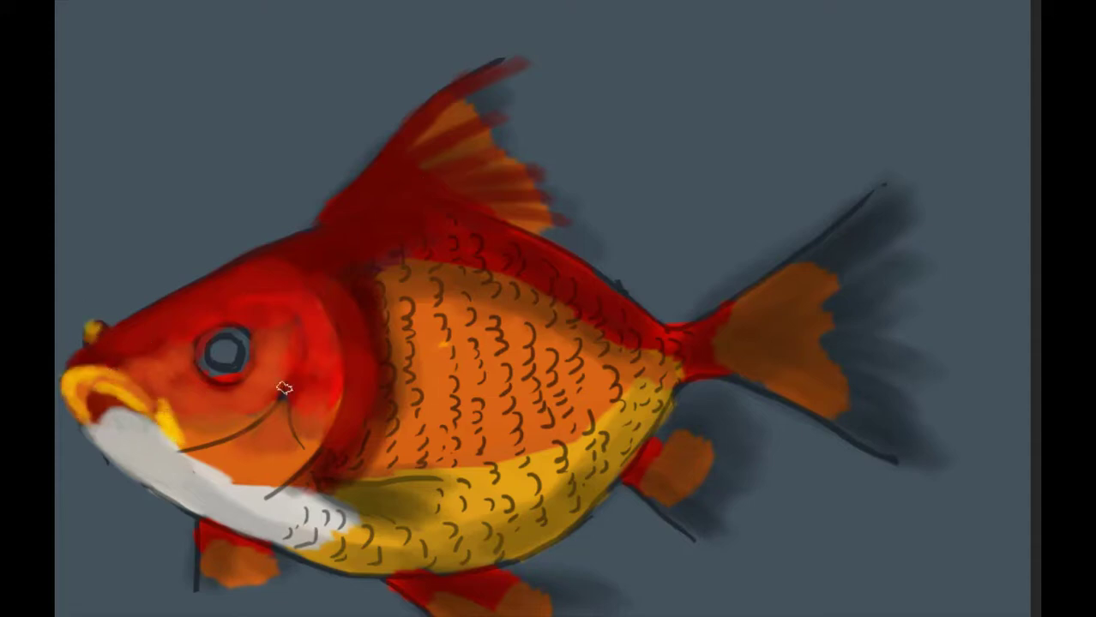
mouse_move(286, 360)
mouse_down()
mouse_move(228, 433)
mouse_move(211, 438)
mouse_up()
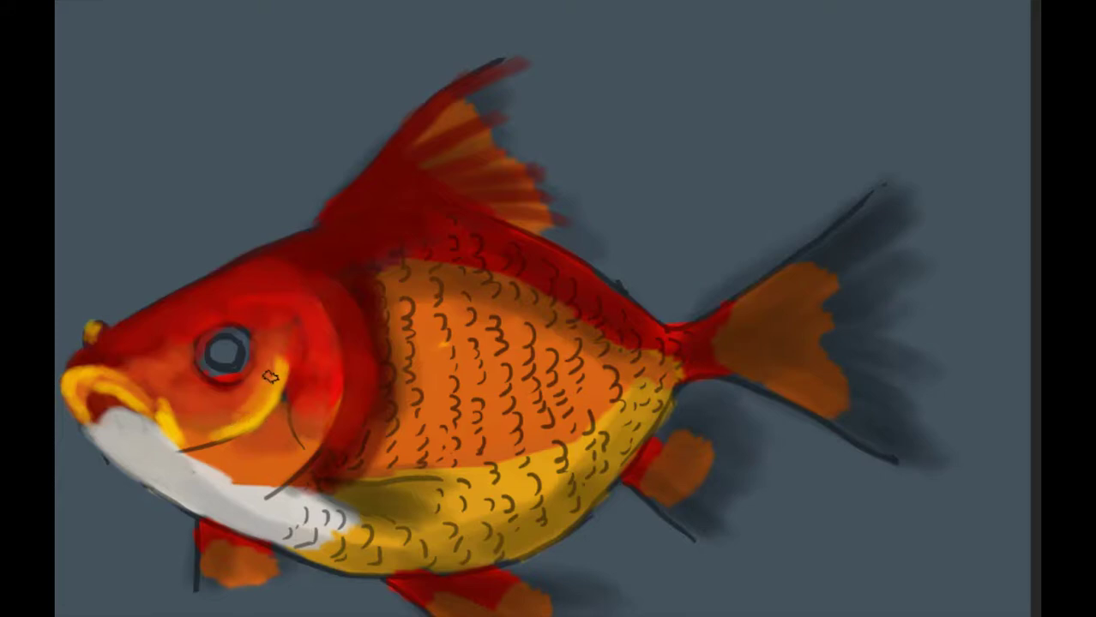
mouse_move(277, 311)
mouse_down()
mouse_move(214, 429)
mouse_move(237, 418)
mouse_up()
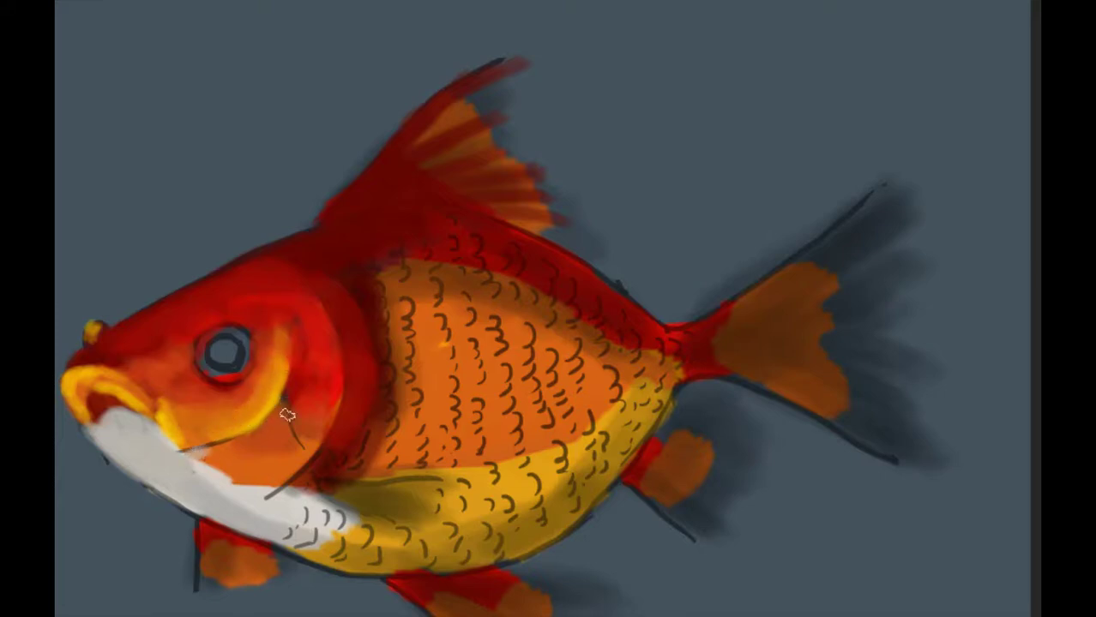
drag(306, 418, 296, 441)
drag(178, 452, 255, 441)
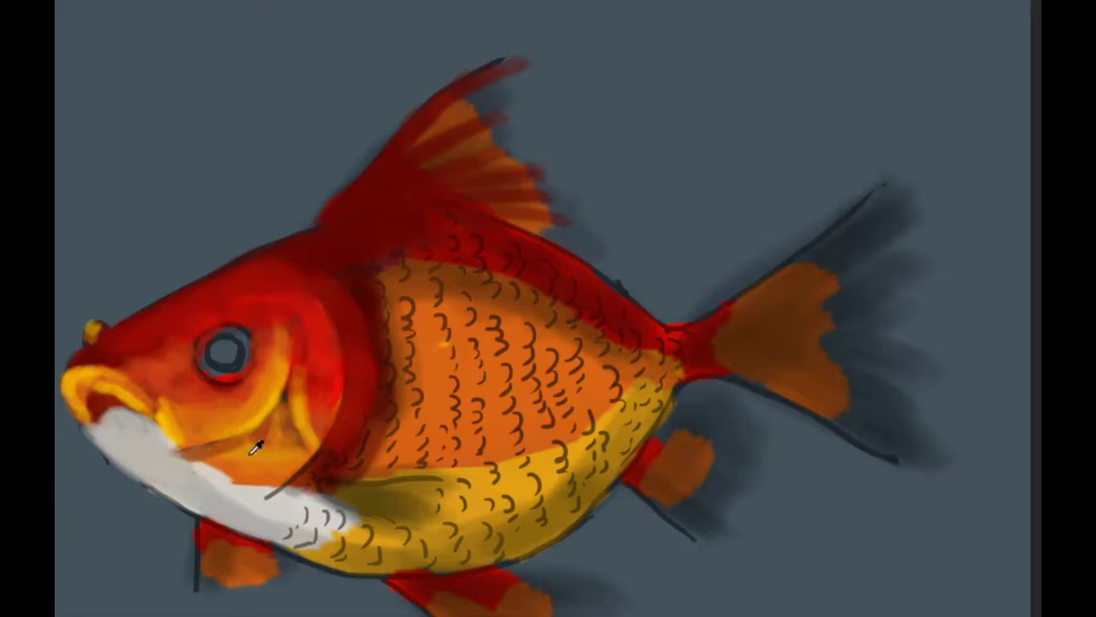
mouse_move(330, 418)
mouse_down()
mouse_move(343, 353)
mouse_move(307, 327)
mouse_up()
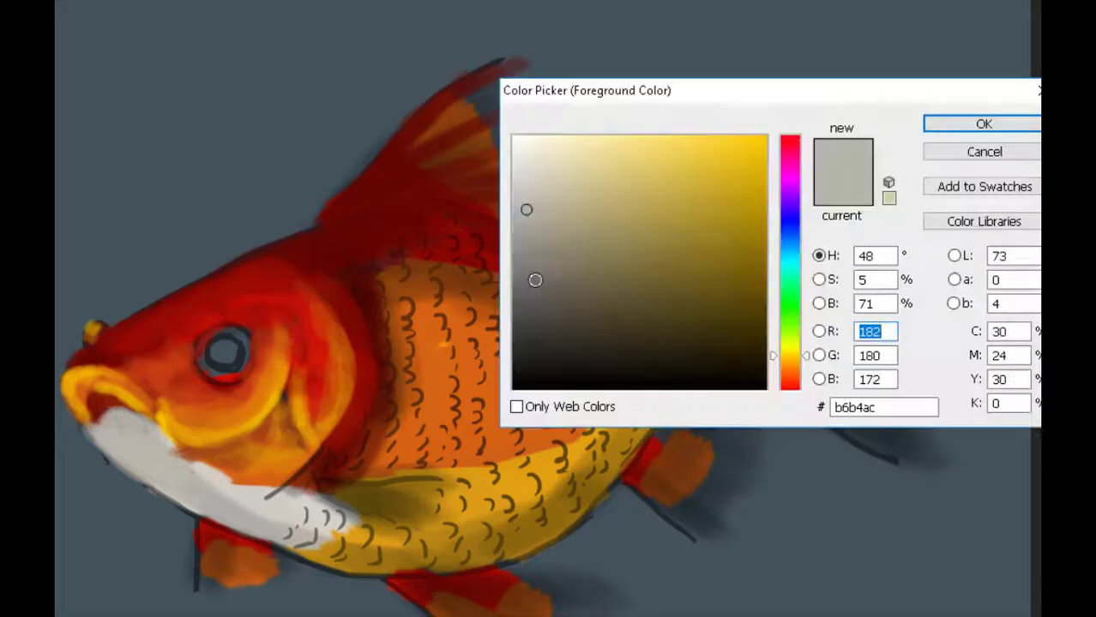
Extend the white throat toward the belly, shade it grey, and fill the eye's pupil dark.
mouse_move(182, 467)
mouse_down()
mouse_move(223, 473)
mouse_move(191, 480)
mouse_up()
mouse_move(131, 429)
mouse_down()
mouse_move(146, 481)
mouse_move(249, 527)
mouse_up()
mouse_move(197, 467)
mouse_down()
mouse_move(266, 493)
mouse_move(321, 476)
mouse_up()
drag(249, 514, 317, 536)
key(Return)
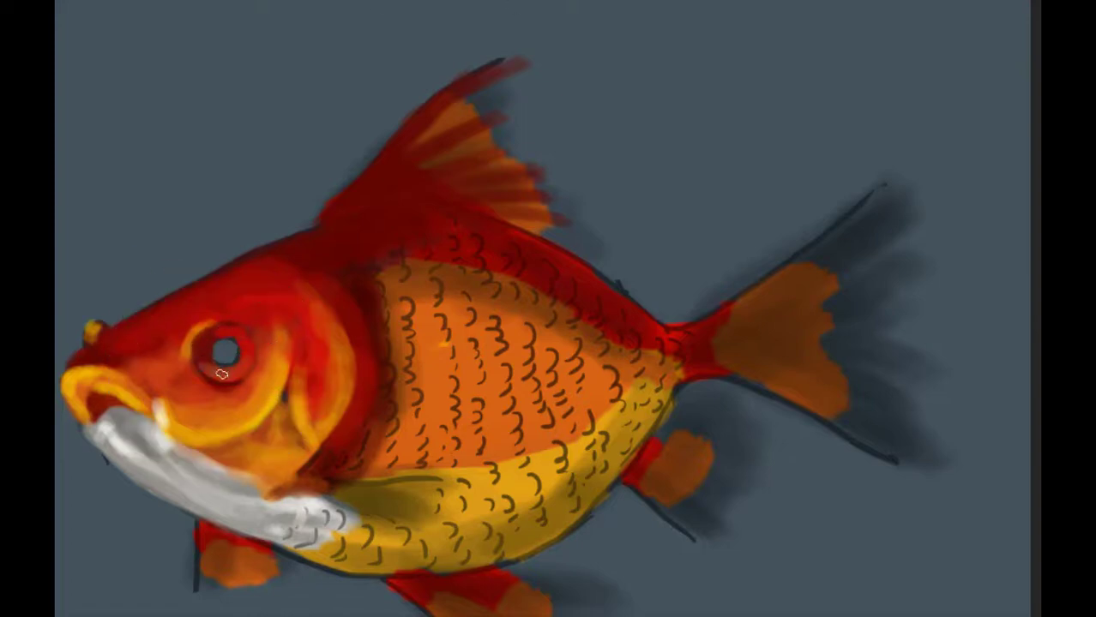
click(228, 357)
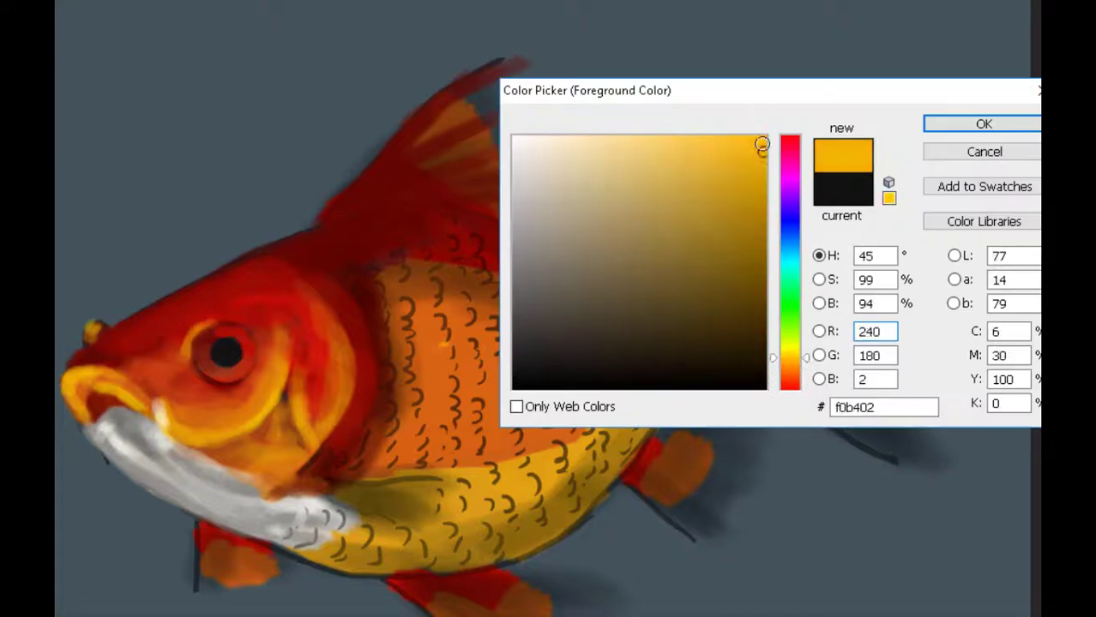
Choose bright yellow and paint scale strokes over the top and left of the orange belly.
key(Return)
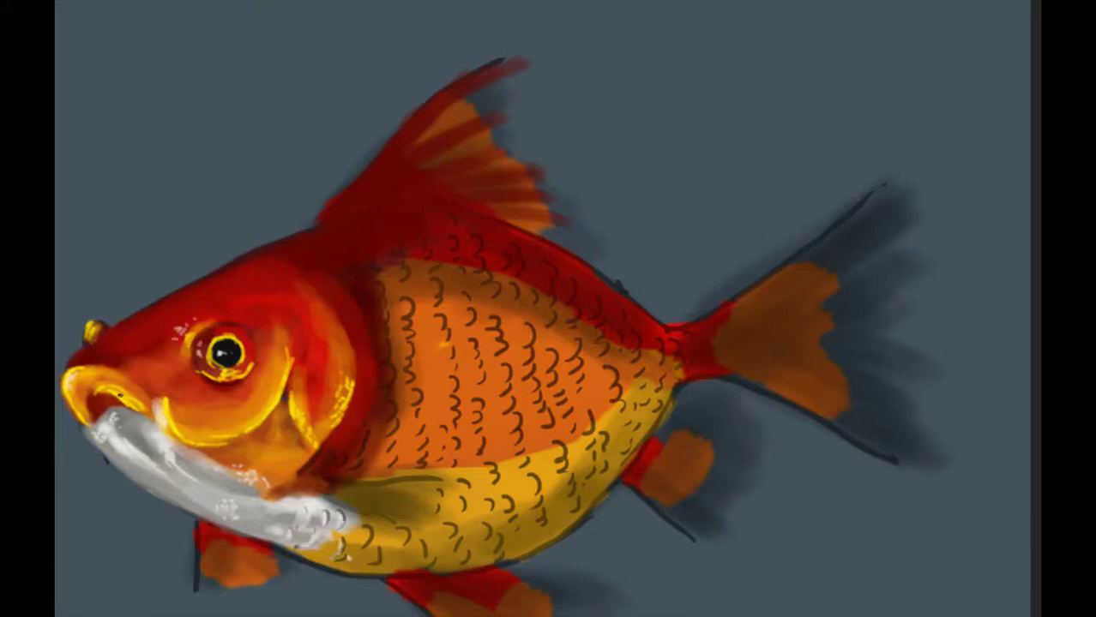
key(Return)
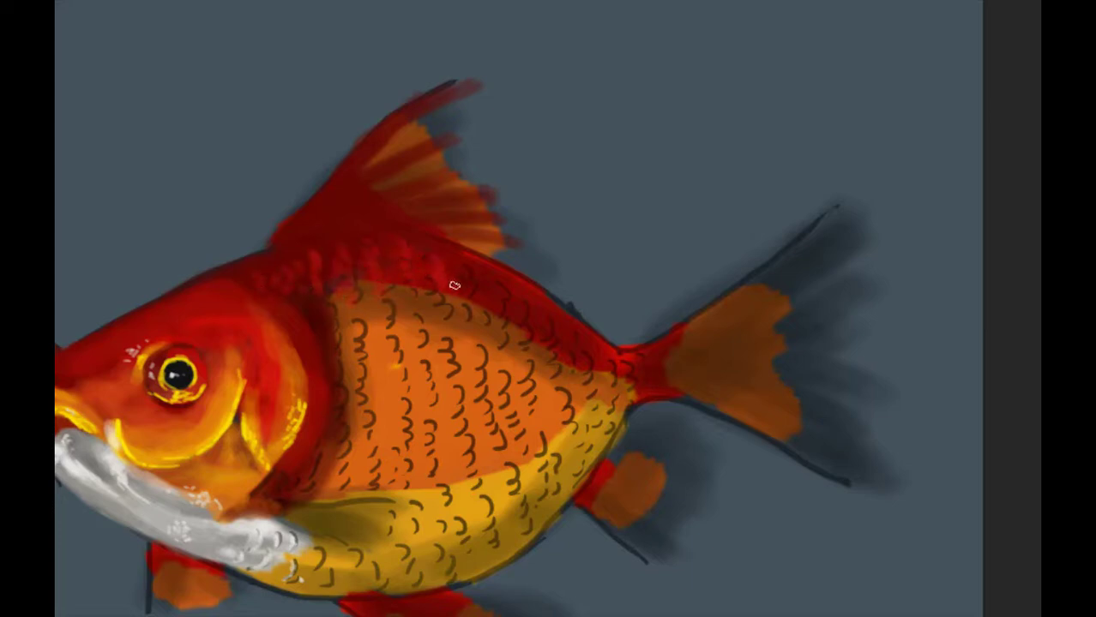
drag(337, 311, 606, 374)
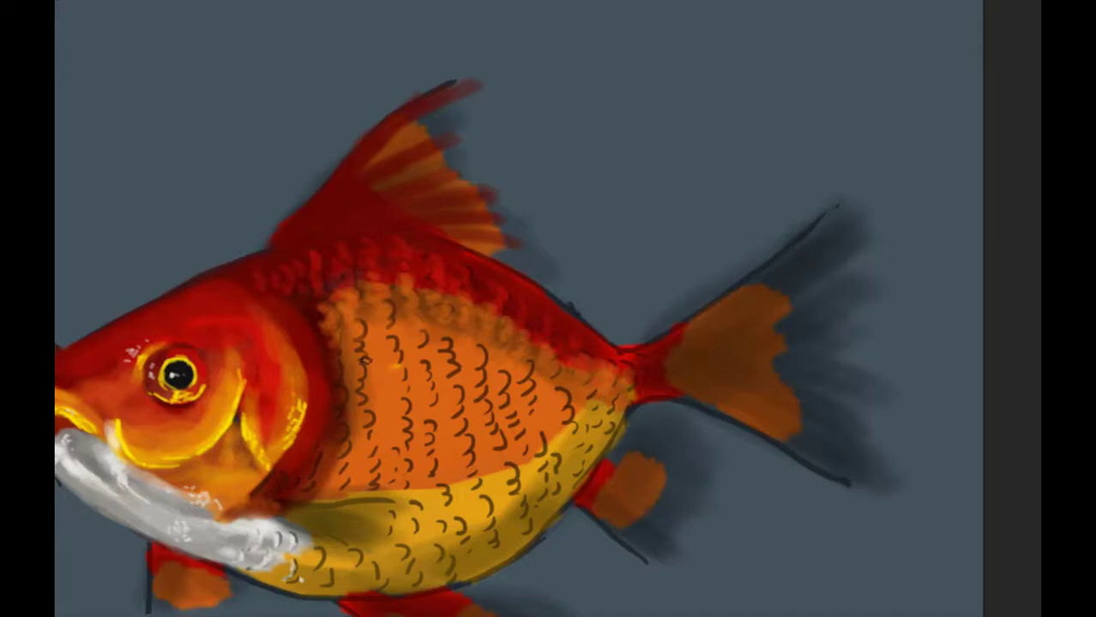
mouse_move(365, 359)
mouse_down()
mouse_move(355, 399)
mouse_move(368, 482)
mouse_up()
drag(339, 425, 335, 490)
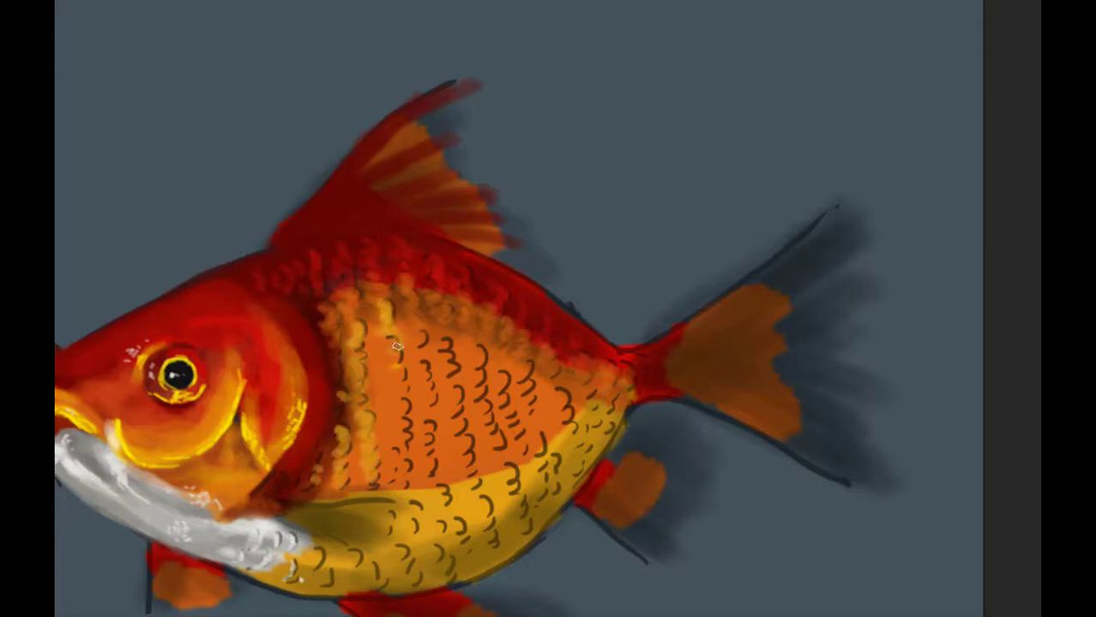
drag(387, 300, 399, 459)
drag(381, 352, 399, 485)
Add yellow-orange scales across the right belly and bright yellow dabs along the lower belly.
drag(420, 319, 429, 482)
mouse_move(441, 335)
mouse_down()
mouse_move(468, 407)
mouse_move(452, 435)
mouse_up()
drag(468, 352, 493, 463)
drag(498, 360, 540, 454)
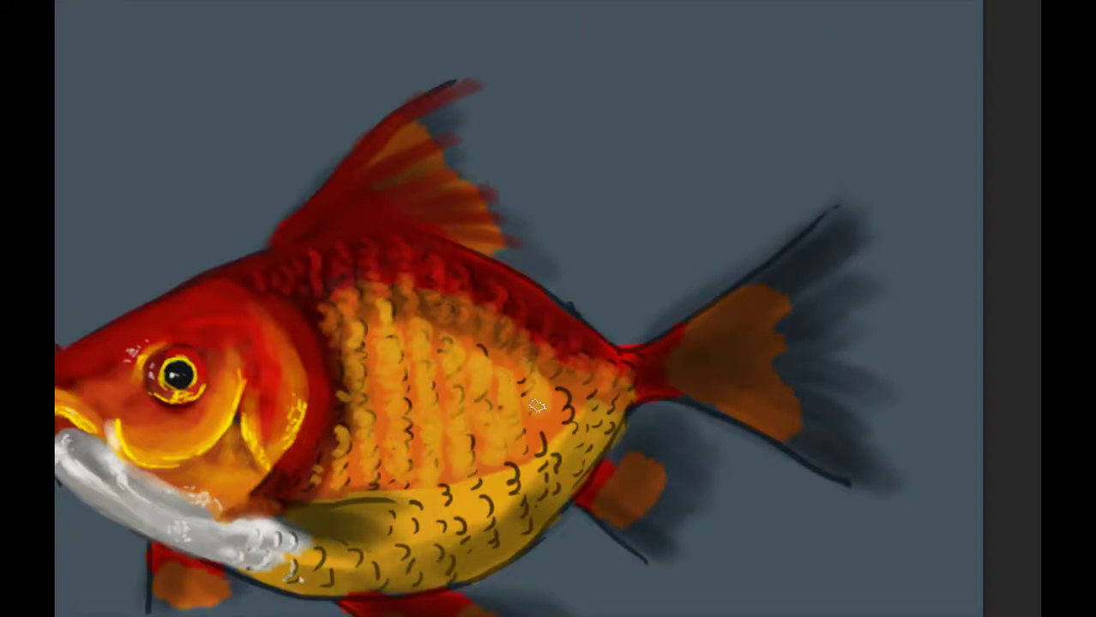
drag(549, 381, 592, 433)
drag(409, 509, 403, 566)
drag(446, 484, 450, 553)
drag(532, 459, 506, 506)
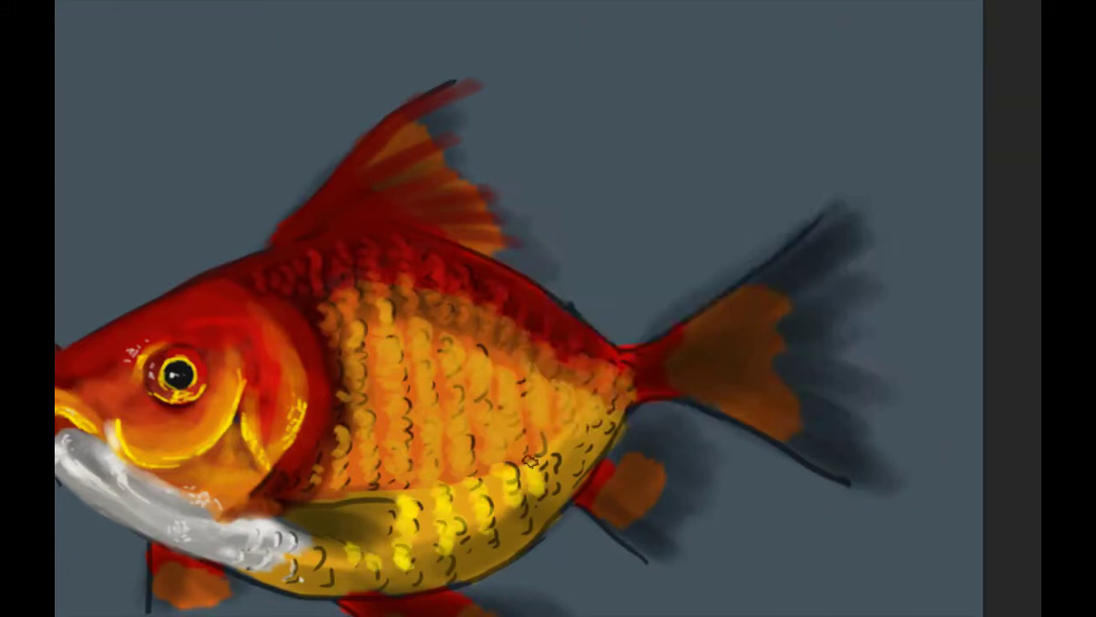
drag(575, 433, 540, 484)
drag(601, 418, 592, 445)
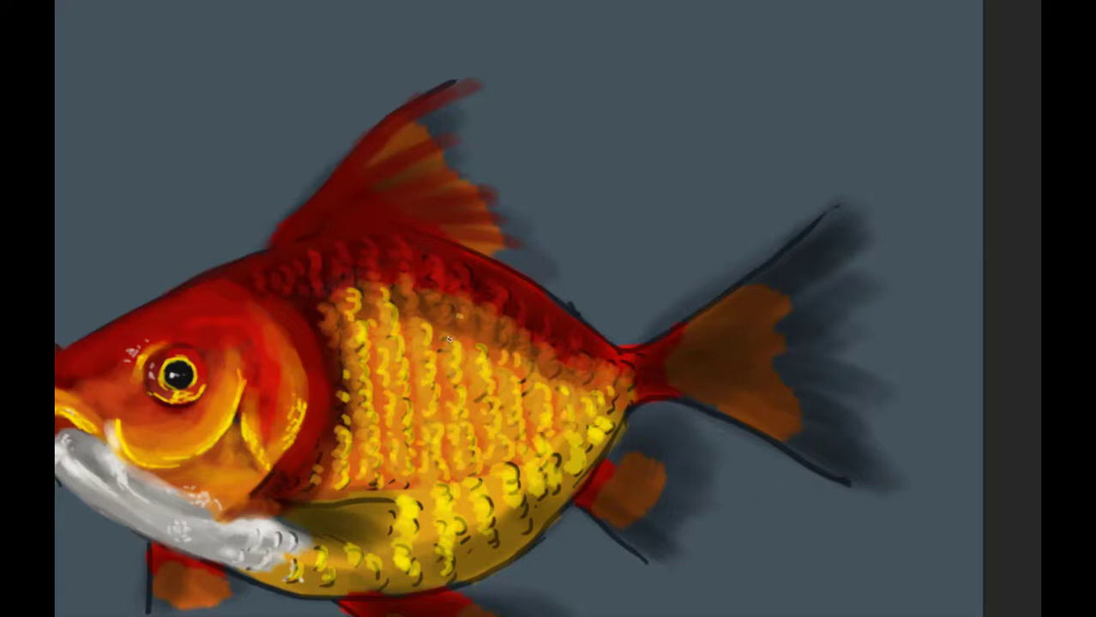
Paint light scale marks on the upper body and a dark red gill-cover edge.
key(Escape)
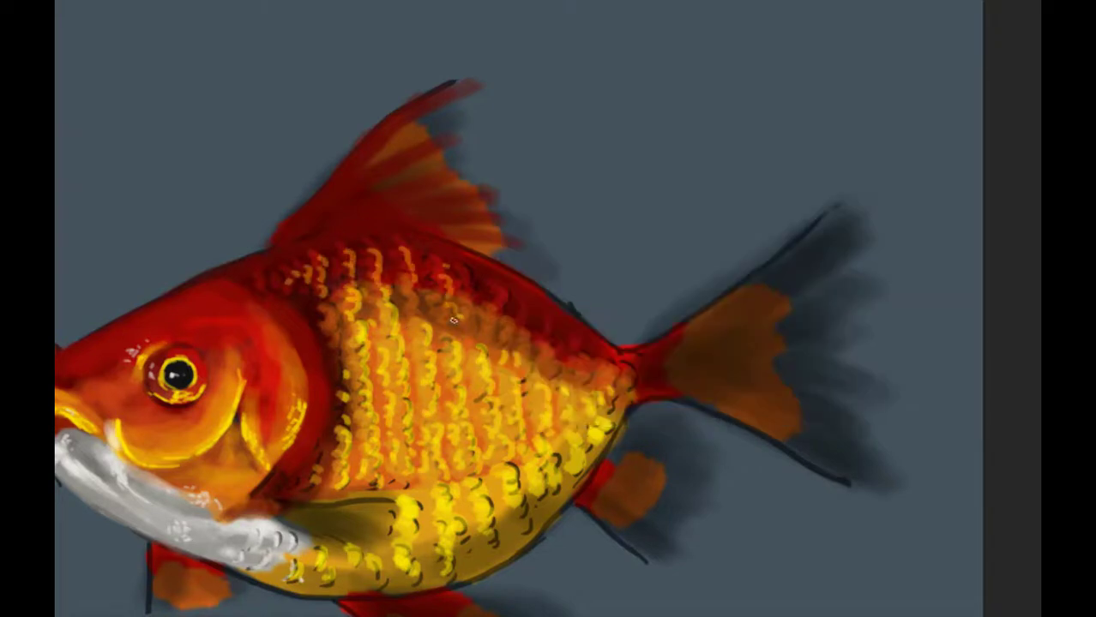
drag(453, 320, 513, 333)
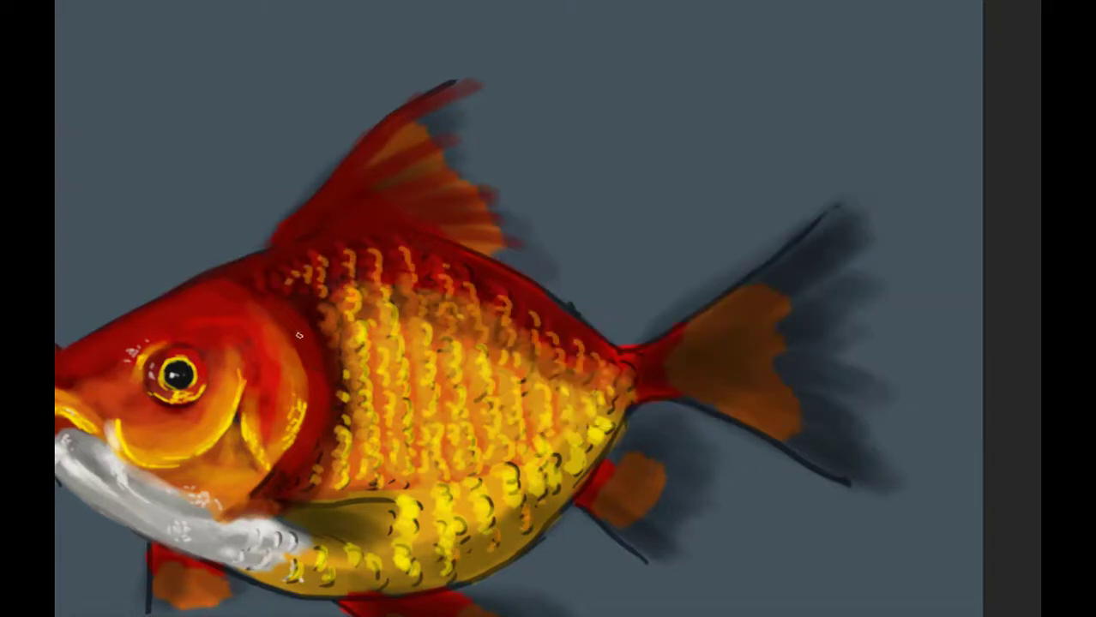
drag(300, 335, 292, 463)
Paint dark red rays across the dorsal fin and adjacent fin areas.
drag(339, 331, 382, 328)
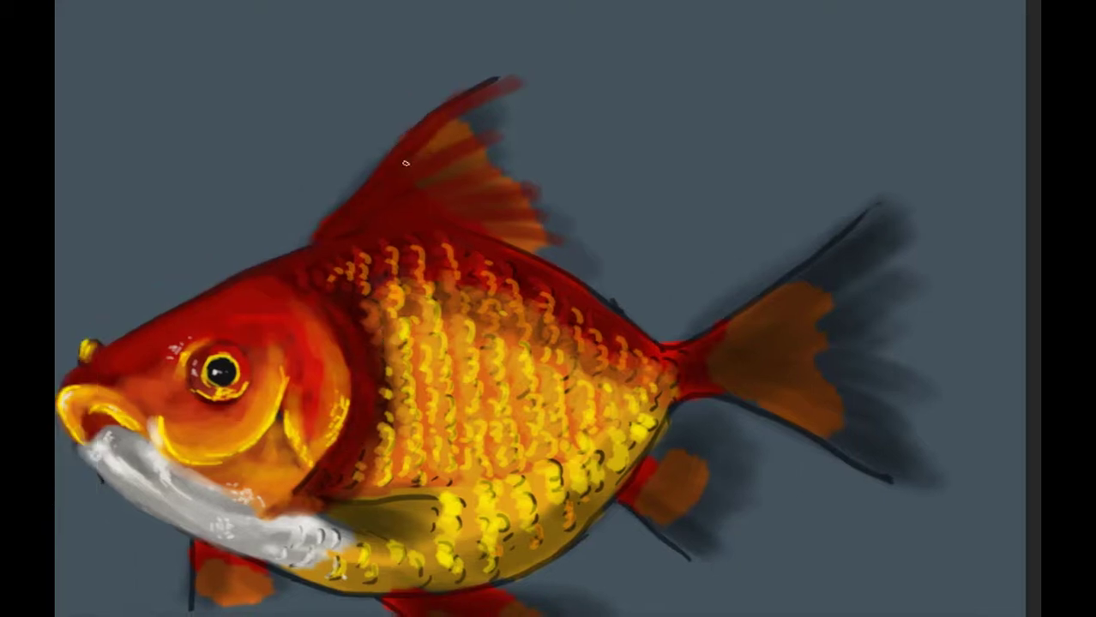
mouse_move(403, 163)
mouse_down()
mouse_move(510, 94)
mouse_move(485, 150)
mouse_up()
drag(428, 180, 549, 210)
scroll(368, 230, down, 5)
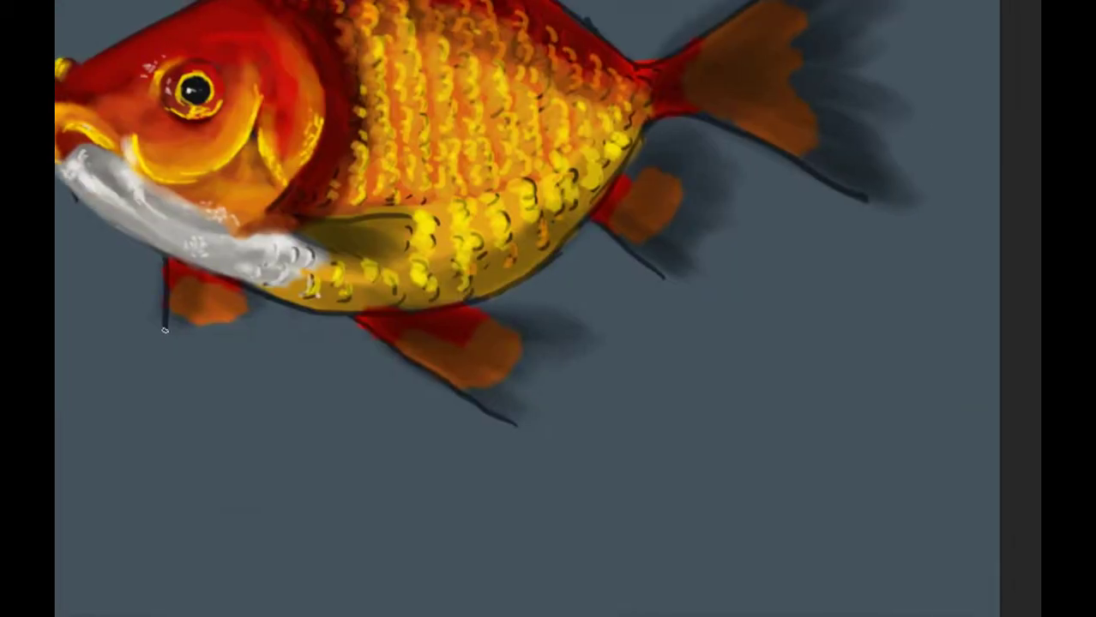
drag(168, 266, 249, 319)
drag(377, 326, 557, 404)
drag(437, 321, 600, 347)
drag(438, 326, 605, 370)
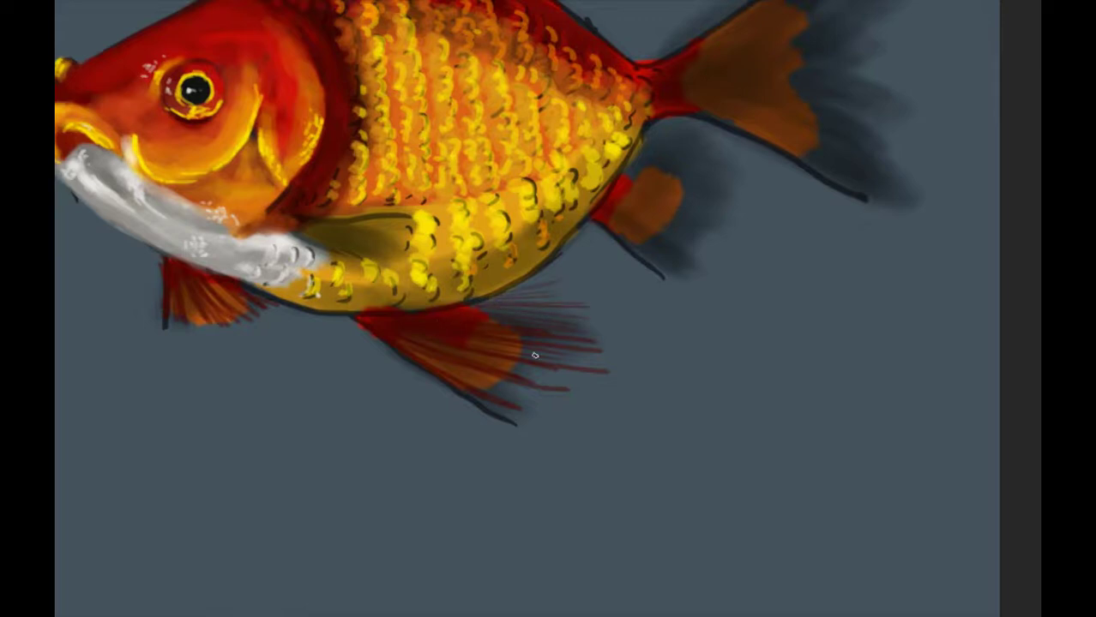
scroll(534, 355, up, 2)
scroll(514, 309, right, 2)
scroll(523, 229, up, 3)
scroll(489, 249, right, 2)
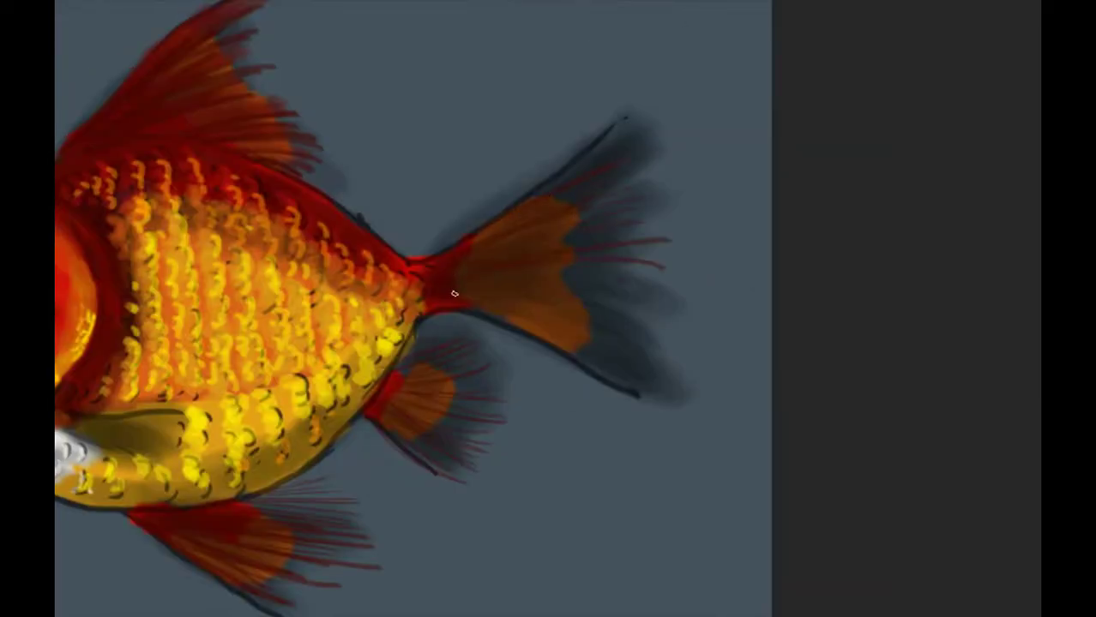
Darken the tail and lower fin, then paint a teal rim along the lower belly.
drag(454, 294, 506, 298)
scroll(506, 298, up, 2)
scroll(505, 298, left, 3)
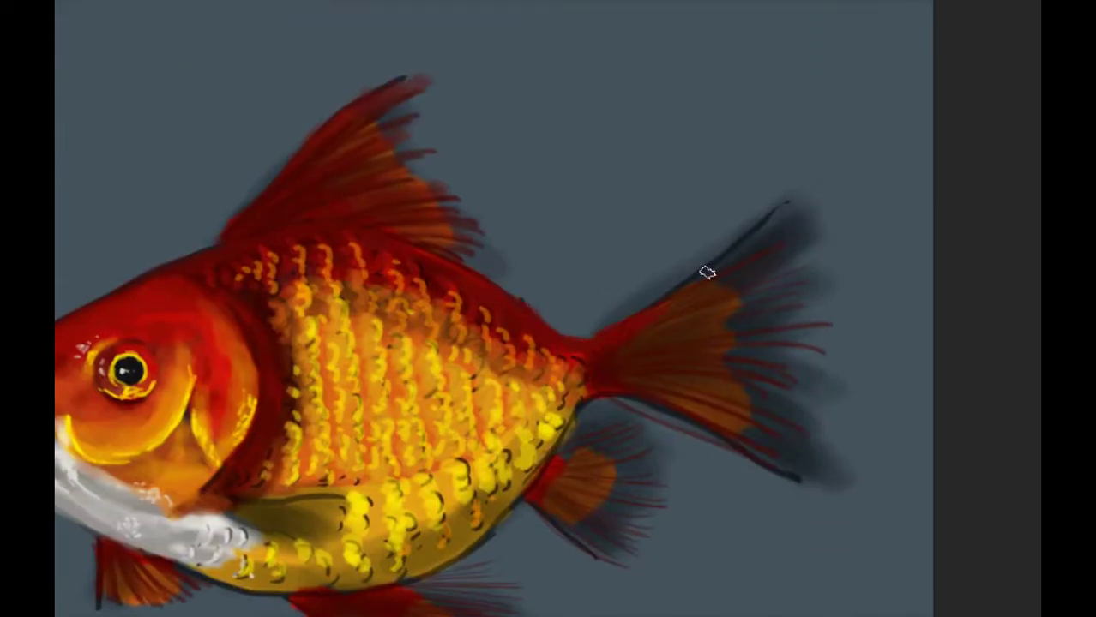
scroll(497, 453, down, 3)
scroll(496, 453, left, 1)
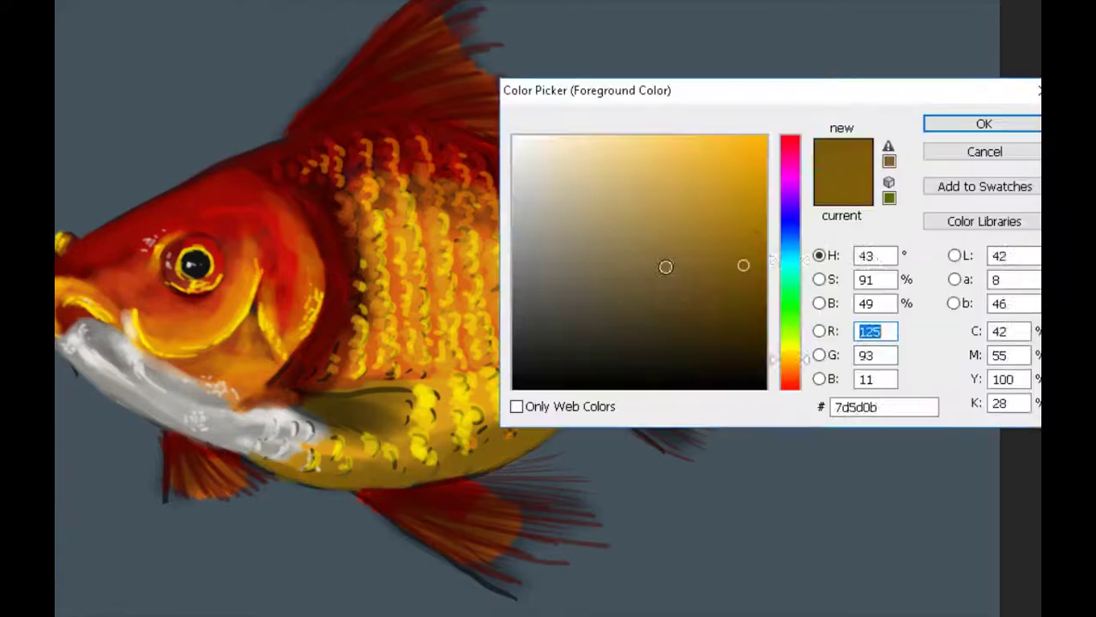
drag(343, 482, 265, 467)
drag(183, 436, 590, 380)
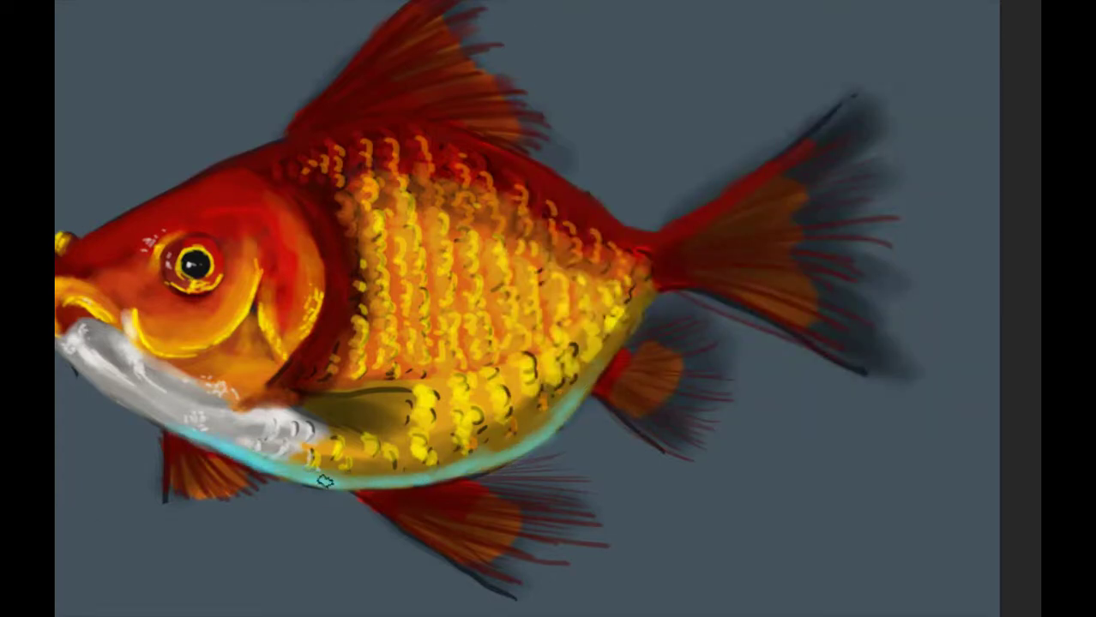
Sample the fins' dark red and deepen the lower fins, lower tail lobe and anal fin.
alt+click(306, 294)
drag(266, 416, 390, 386)
drag(592, 403, 605, 331)
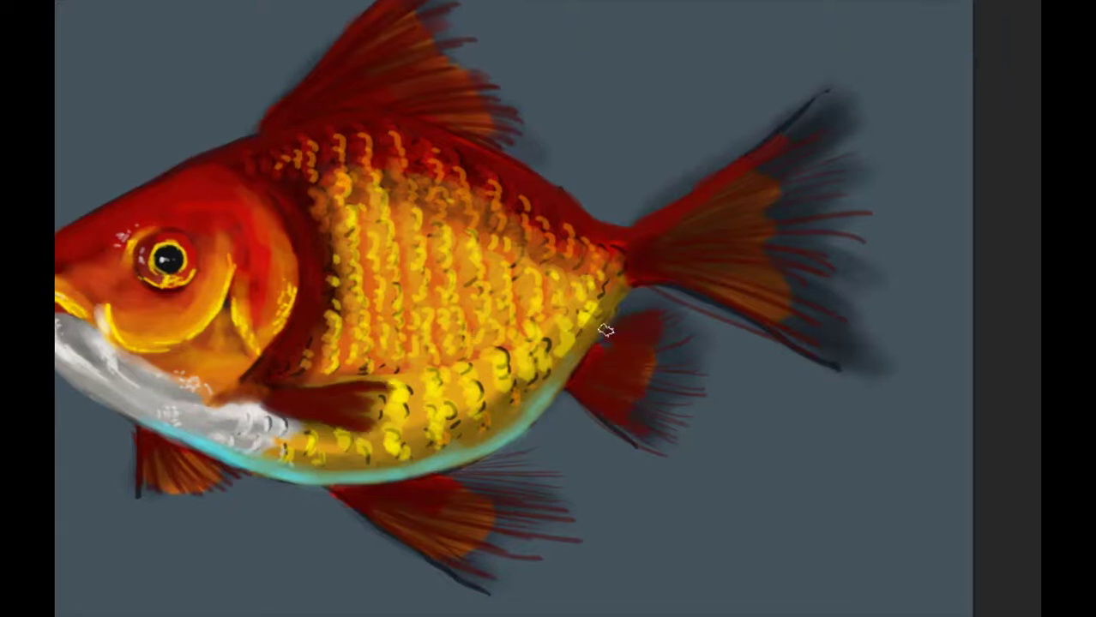
drag(672, 249, 815, 364)
drag(372, 494, 480, 573)
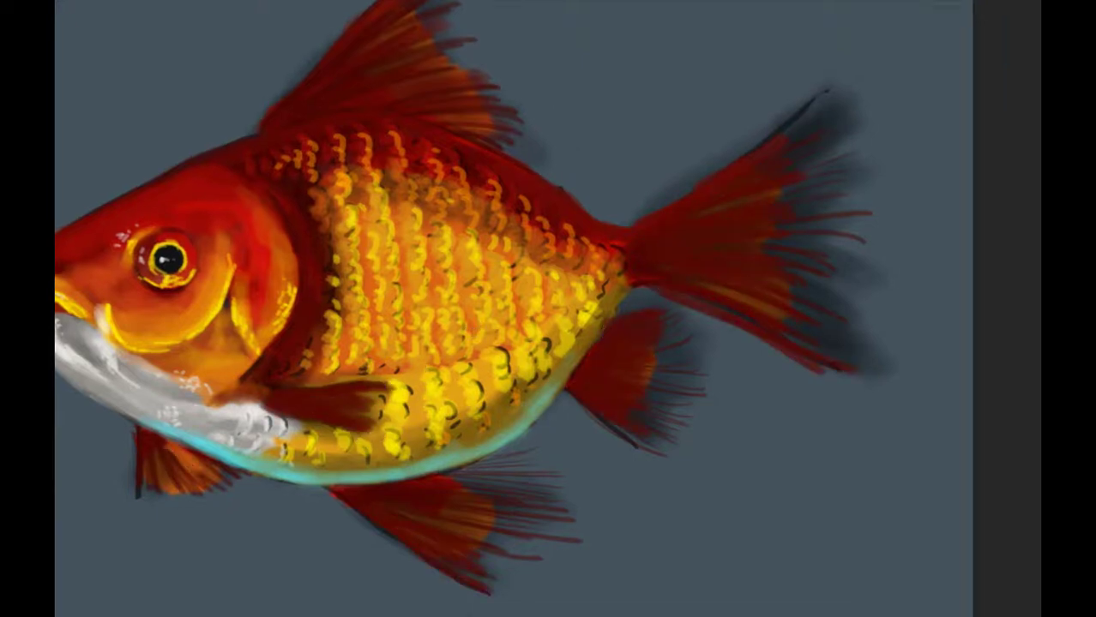
Layer orange and dark red rays over the dorsal fin, anal fin and tail.
drag(362, 54, 354, 120)
drag(308, 150, 463, 51)
drag(505, 107, 416, 167)
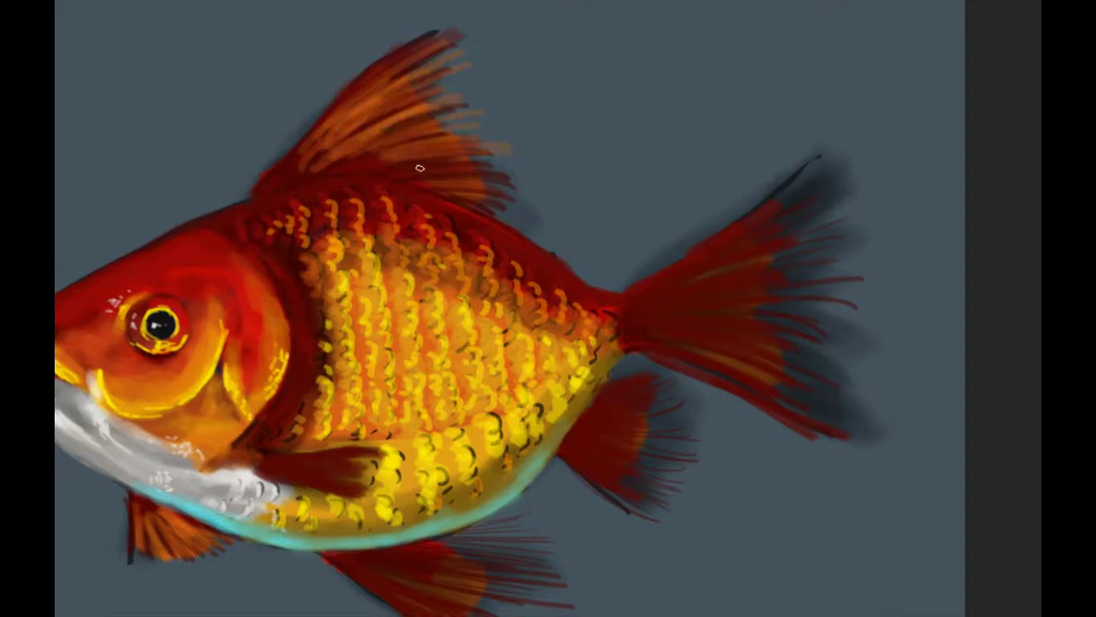
mouse_move(360, 138)
mouse_down()
mouse_move(477, 118)
mouse_move(429, 197)
mouse_up()
drag(429, 197, 341, 57)
mouse_move(283, 429)
mouse_down()
mouse_move(403, 480)
mouse_move(411, 438)
mouse_up()
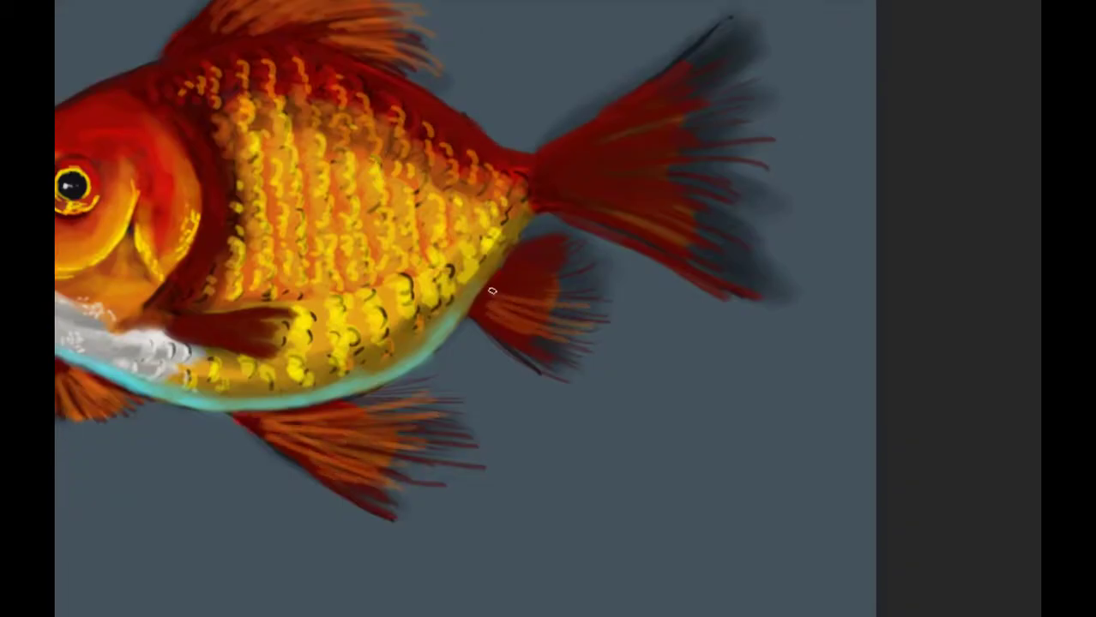
drag(498, 334, 592, 240)
mouse_move(579, 145)
mouse_down()
mouse_move(474, 264)
mouse_move(626, 163)
mouse_up()
drag(497, 282, 652, 343)
scroll(440, 330, down, 3)
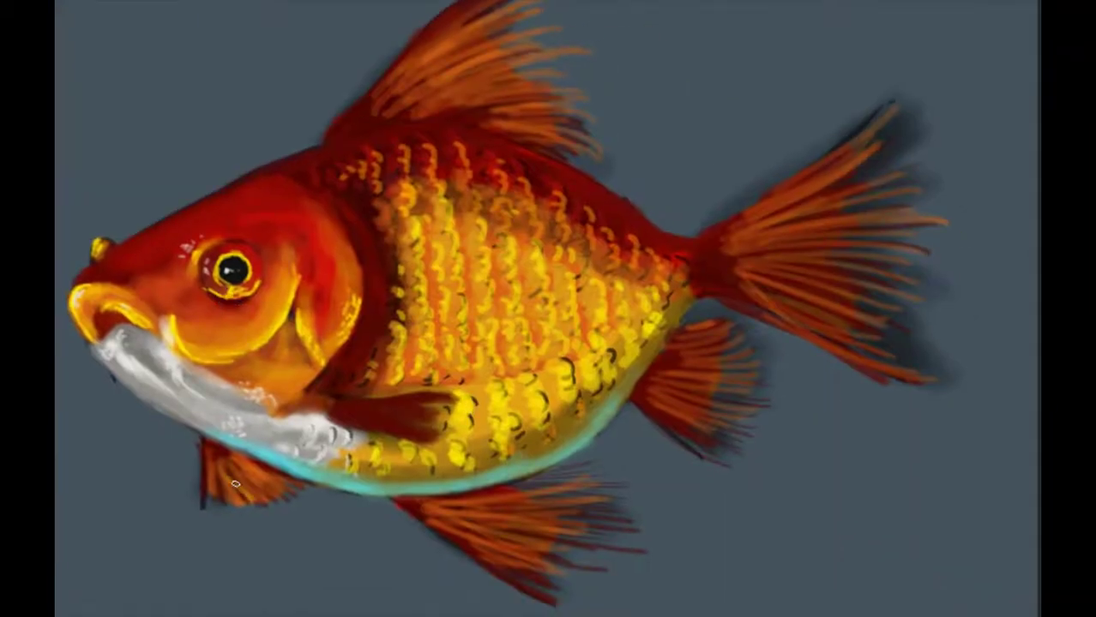
Brush light yellow-orange streaks across the dorsal fin, anal fin and tail rays.
scroll(518, 78, up, 3)
mouse_move(518, 78)
mouse_down()
mouse_move(411, 154)
mouse_move(303, 53)
mouse_up()
drag(300, 515, 412, 463)
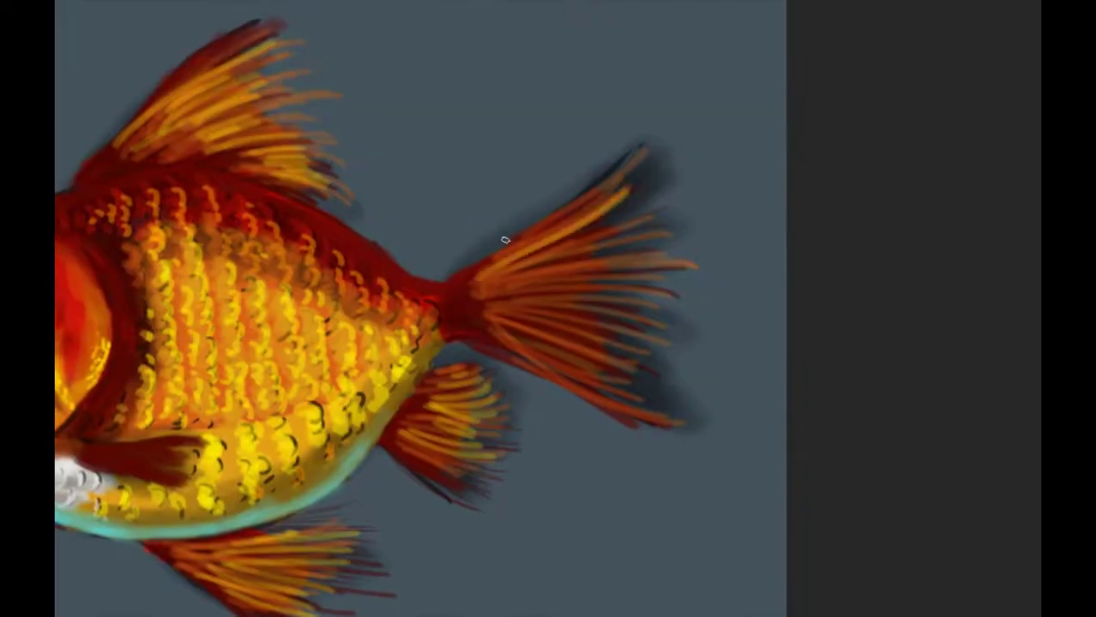
drag(592, 326, 497, 317)
mouse_move(480, 274)
mouse_down()
mouse_move(682, 151)
mouse_move(651, 204)
mouse_up()
drag(652, 369, 558, 326)
mouse_move(486, 306)
mouse_down()
mouse_move(540, 253)
mouse_move(544, 356)
mouse_up()
Add more light streaks to the anal, pelvic, dorsal and lower fins.
scroll(532, 386, left, 3)
drag(592, 394, 536, 459)
drag(171, 489, 107, 532)
mouse_move(258, 86)
mouse_down()
mouse_move(302, 147)
mouse_move(257, 120)
mouse_up()
drag(343, 154, 283, 135)
scroll(343, 257, down, 4)
mouse_move(240, 339)
mouse_down()
mouse_move(176, 305)
mouse_move(196, 322)
mouse_up()
mouse_move(433, 360)
mouse_down()
mouse_move(480, 420)
mouse_move(484, 445)
mouse_up()
Streak the area near the pelvic fin and tail base, then lighten the pectoral fin.
scroll(484, 429, up, 3)
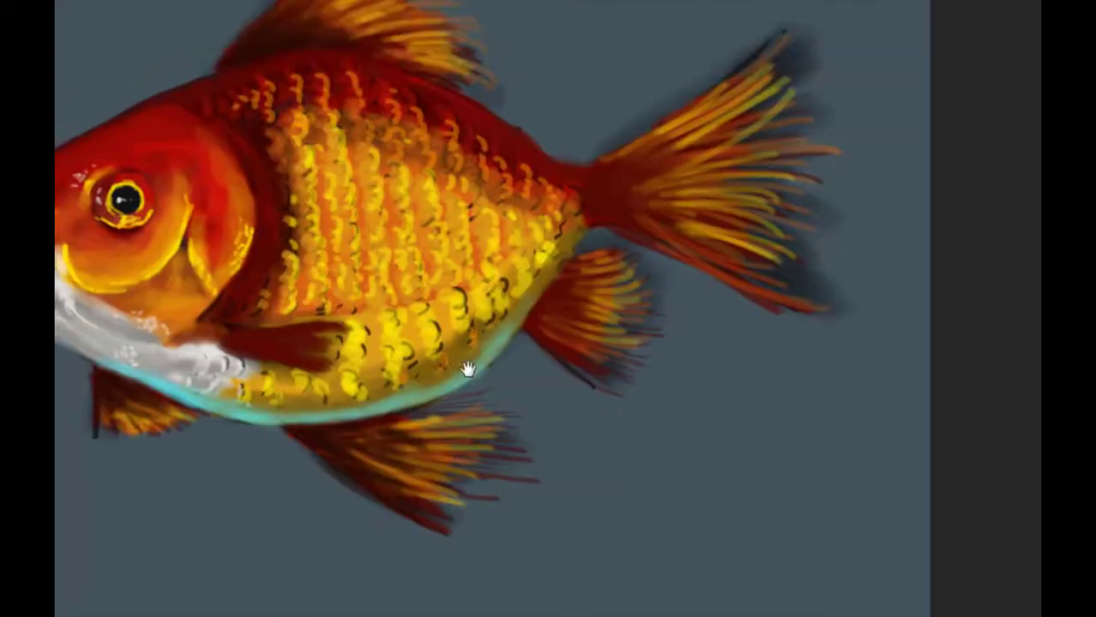
scroll(496, 372, right, 3)
drag(495, 372, 545, 322)
scroll(515, 317, up, 2)
scroll(515, 317, right, 3)
mouse_move(499, 255)
mouse_down()
mouse_move(568, 357)
mouse_move(504, 312)
mouse_up()
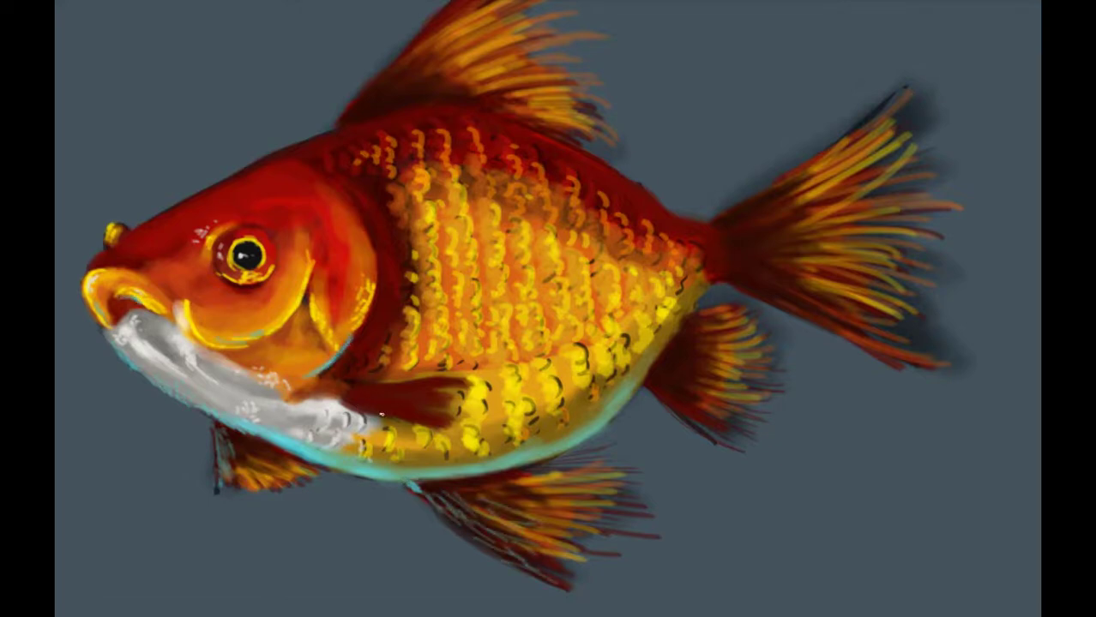
mouse_move(382, 414)
mouse_down()
mouse_move(429, 405)
mouse_move(425, 385)
mouse_up()
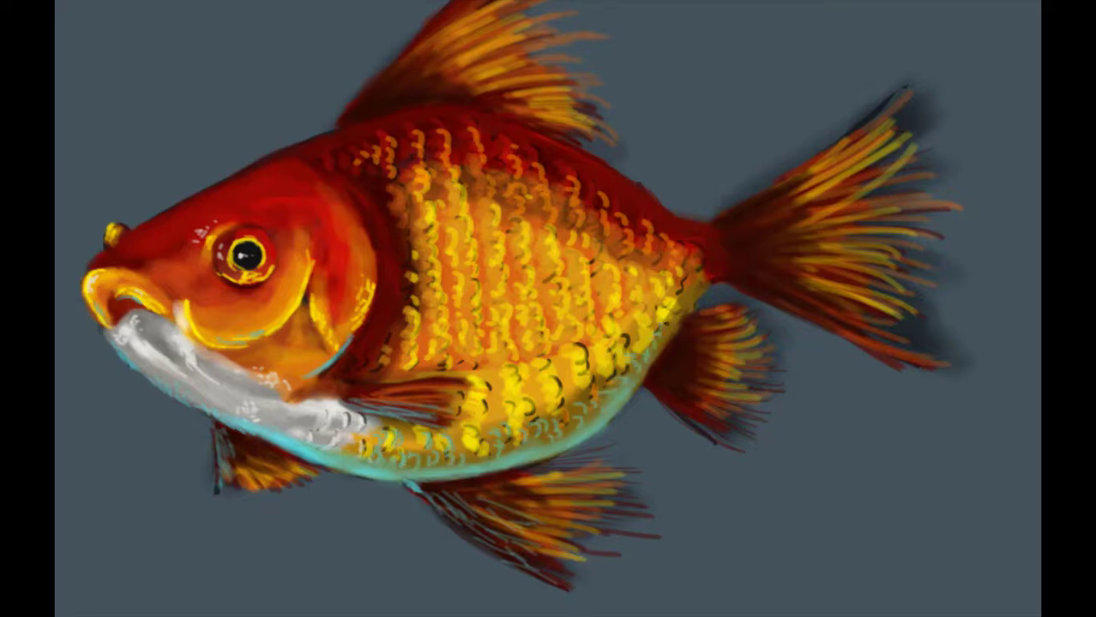
Brush bright green accents on the tail, small lower fin and belly edge.
drag(725, 390, 652, 429)
drag(840, 331, 762, 299)
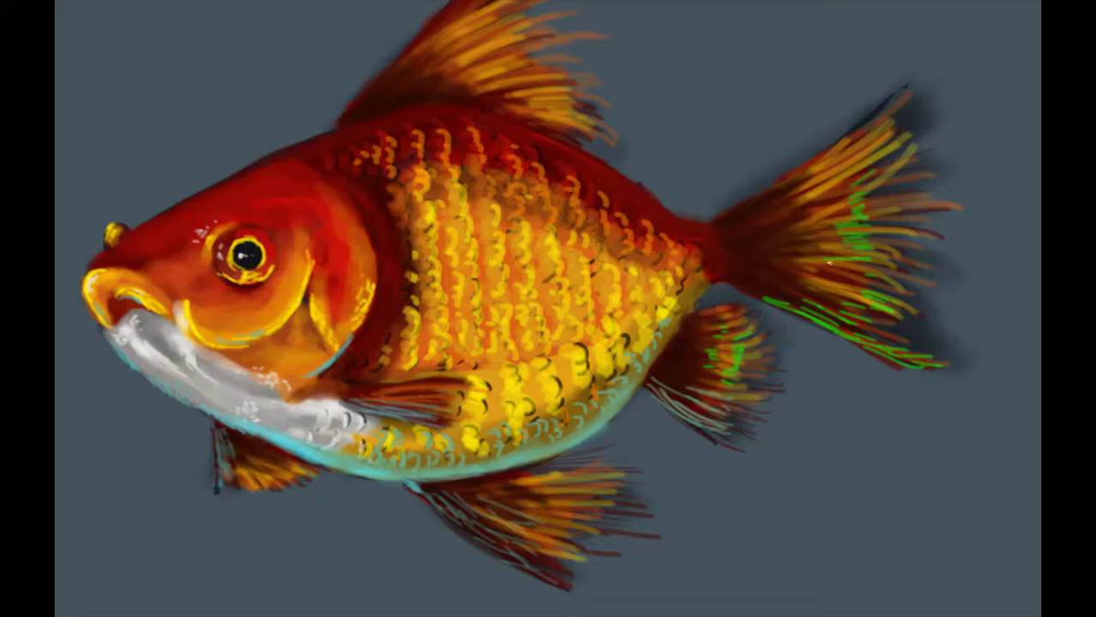
drag(829, 263, 878, 276)
drag(808, 228, 793, 225)
drag(254, 470, 280, 467)
drag(701, 287, 624, 400)
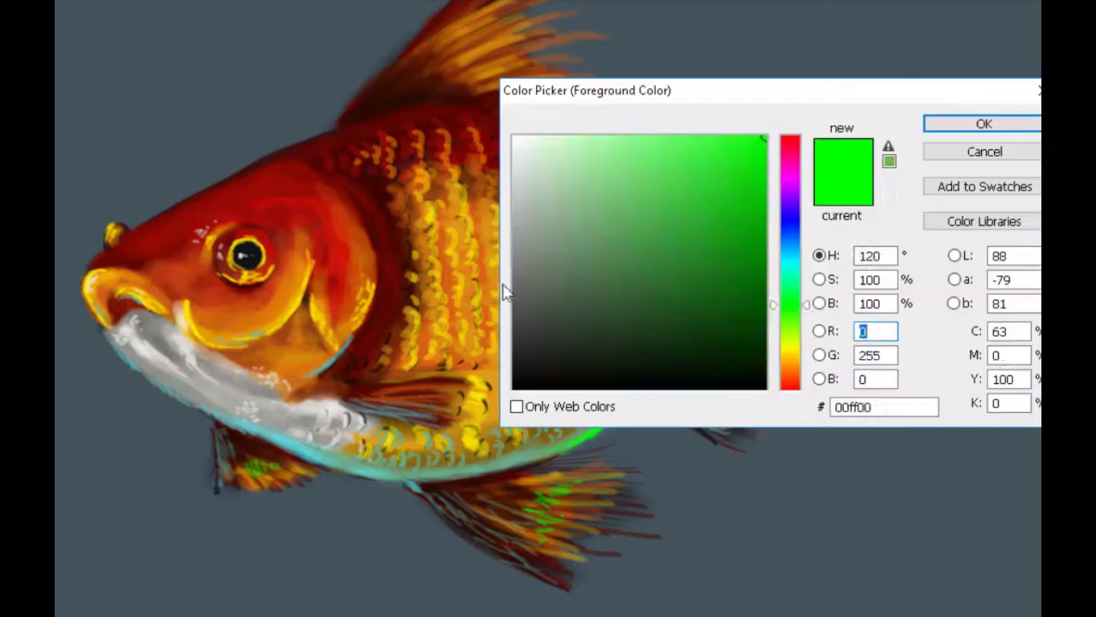
Switch to white and dab highlights on the body scales, pelvic fin and tail.
key(Return)
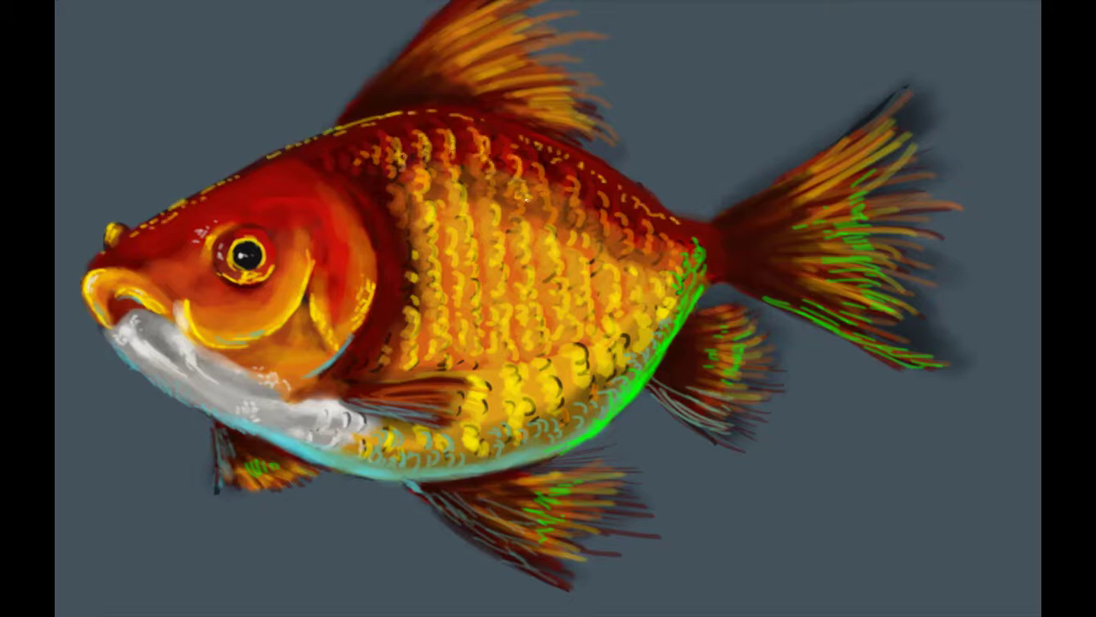
key(Return)
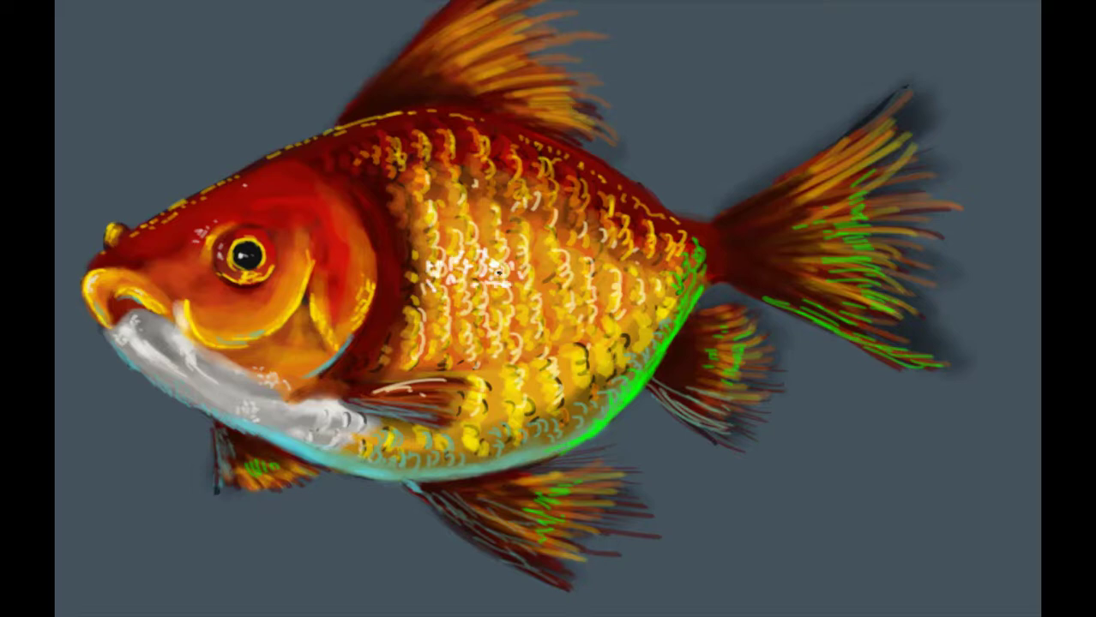
drag(567, 293, 614, 272)
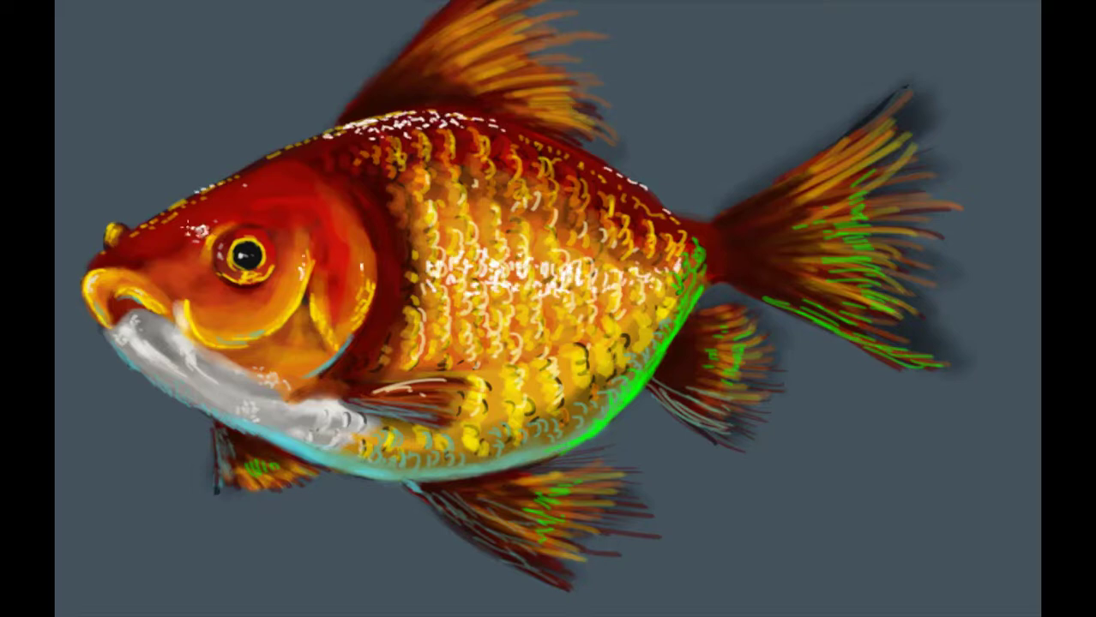
drag(708, 374, 741, 379)
drag(805, 257, 856, 255)
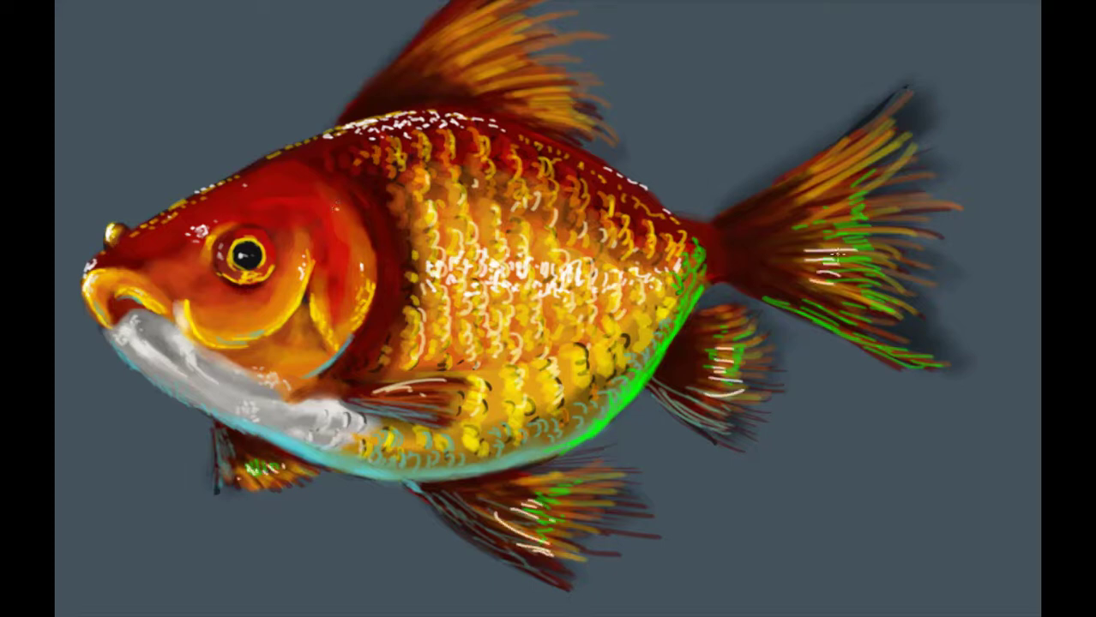
drag(866, 168, 772, 239)
Add white highlight streaks to the dorsal, lower and pelvic fins.
drag(412, 30, 549, 86)
drag(472, 497, 576, 549)
drag(674, 369, 734, 383)
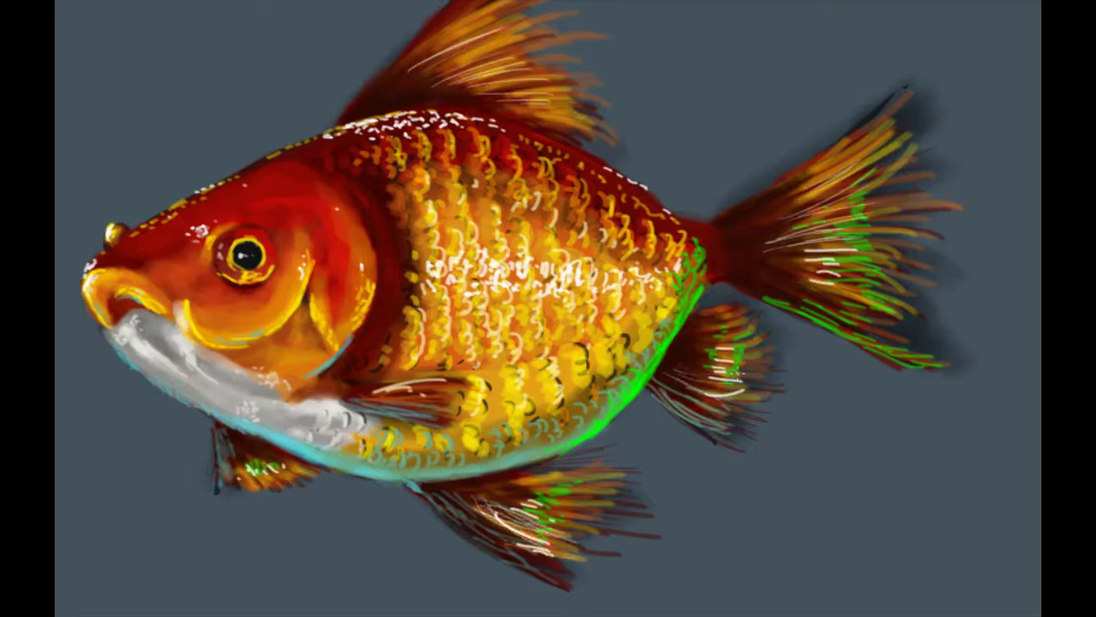
drag(729, 257, 832, 302)
scroll(652, 360, down, 1)
scroll(650, 377, down, 1)
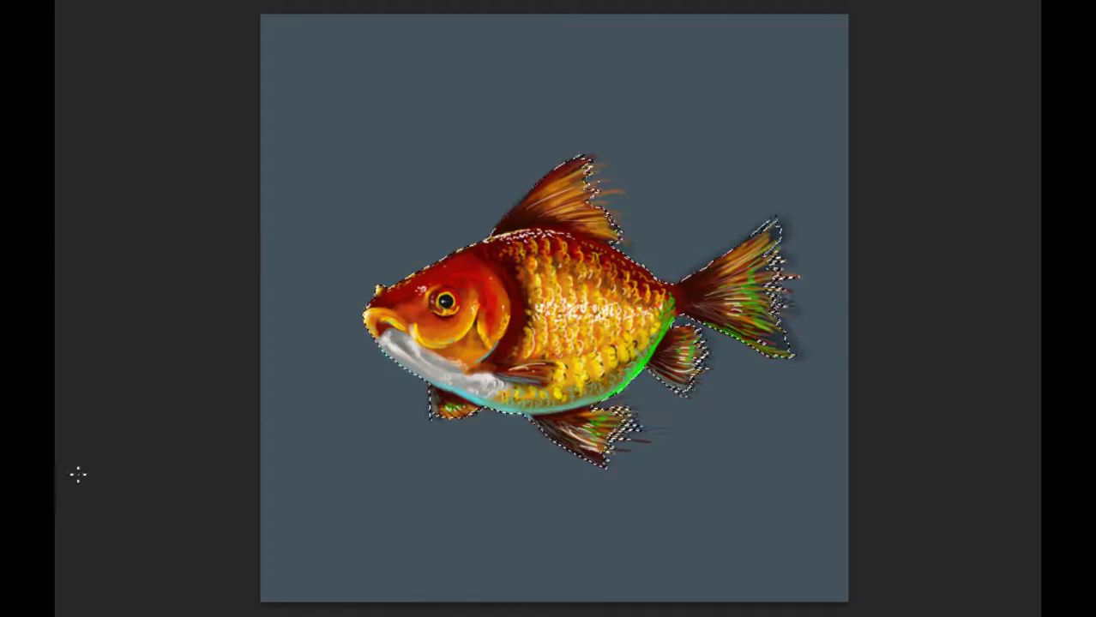
Offset the shadow down-right and create a white circular bubble with a light rim.
drag(592, 343, 621, 394)
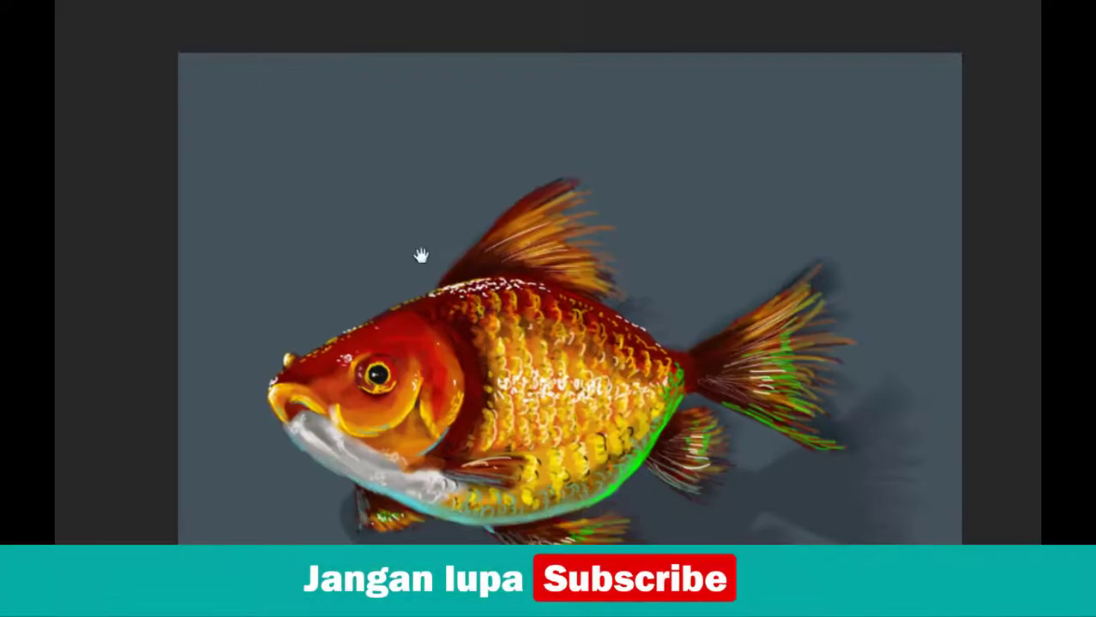
drag(246, 126, 370, 257)
key(alt+BackSpace)
key(ctrl+d)
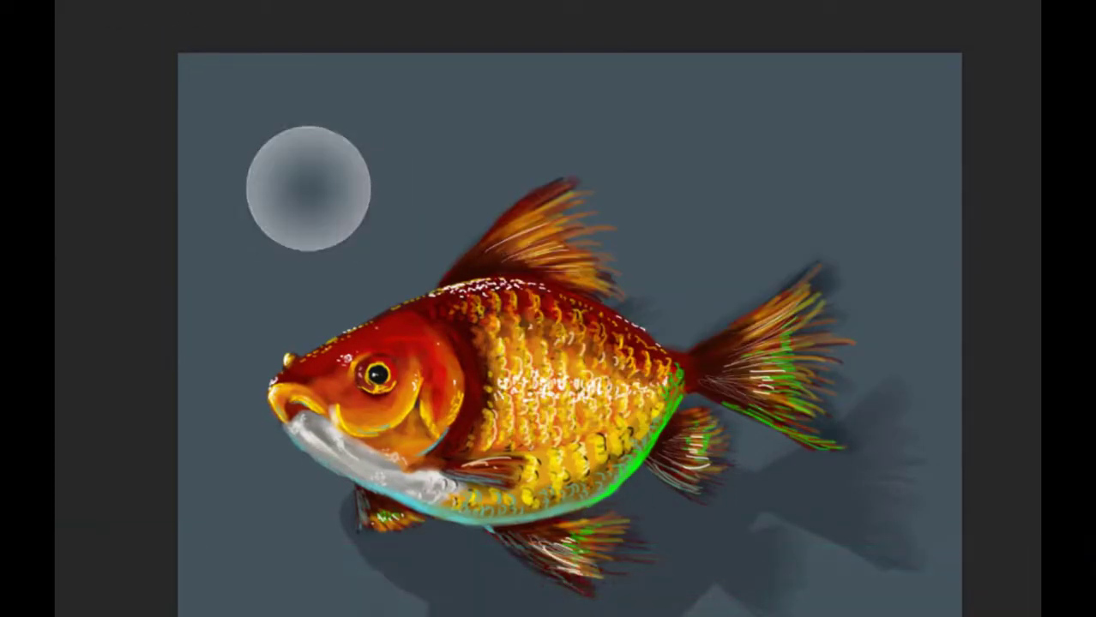
key(ctrl+plus)
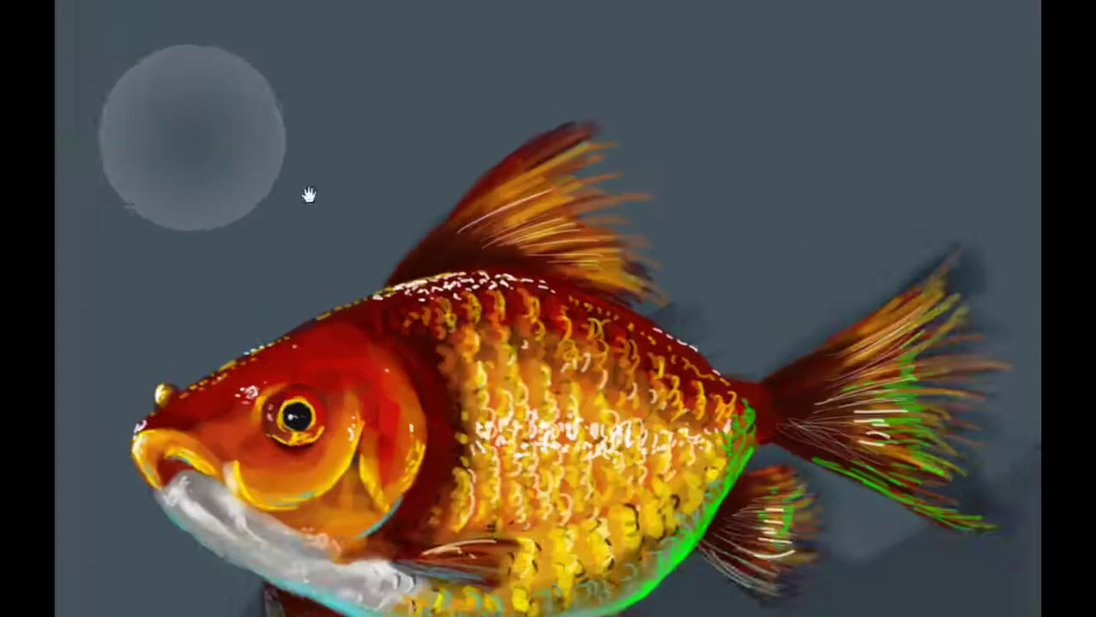
mouse_move(233, 190)
mouse_down()
mouse_move(258, 144)
mouse_move(294, 153)
mouse_up()
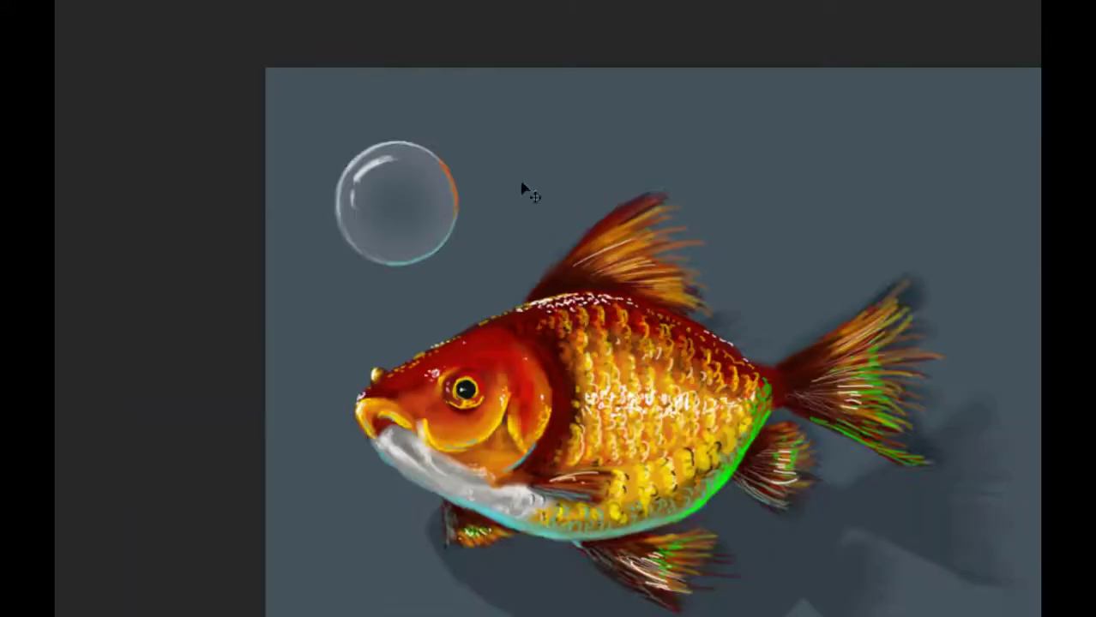
Shrink the bubble to 2.50 cm and scatter smaller copies above the fish's head.
drag(468, 181, 422, 227)
drag(379, 258, 350, 135)
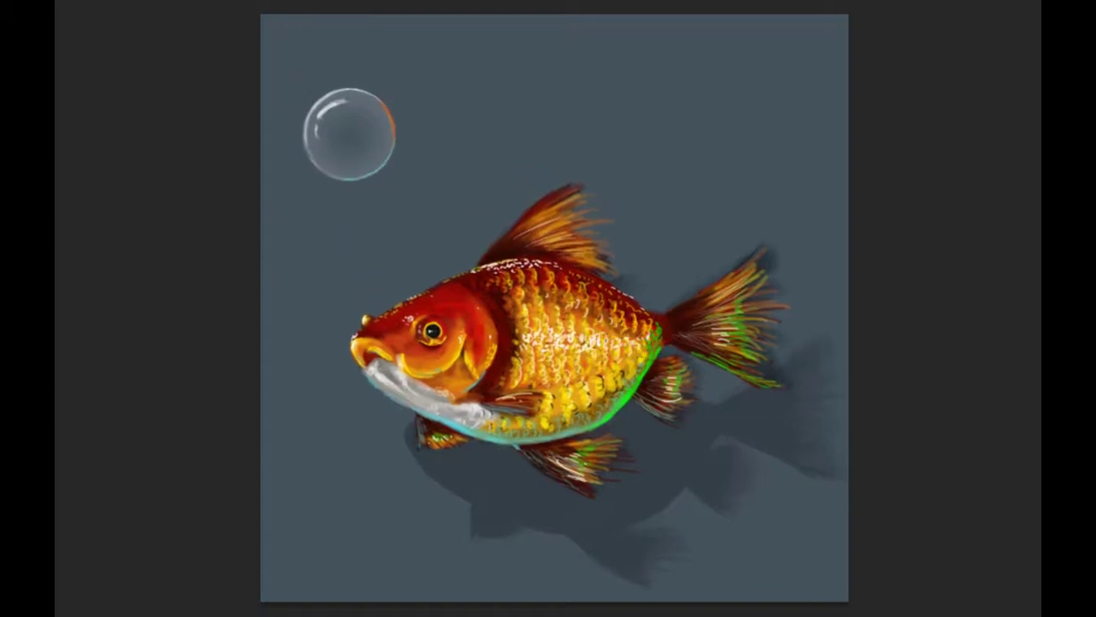
drag(422, 169, 345, 282)
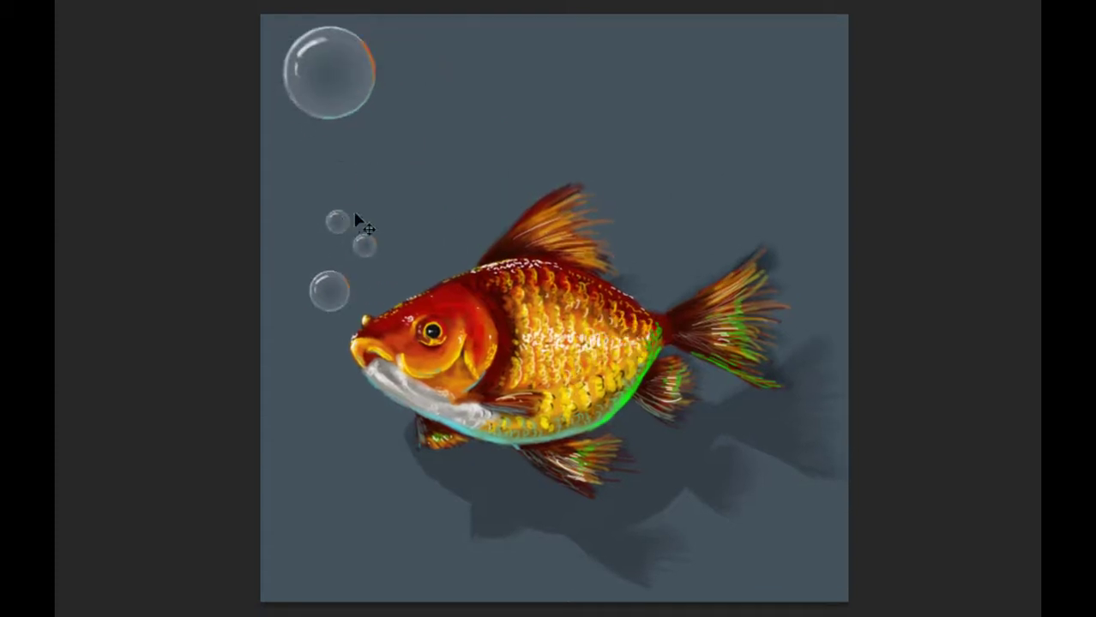
mouse_move(357, 218)
mouse_down()
mouse_move(343, 212)
mouse_move(383, 148)
mouse_up()
mouse_move(365, 246)
mouse_down()
mouse_move(329, 333)
mouse_move(434, 257)
mouse_move(326, 148)
mouse_move(448, 29)
mouse_up()
right_click(319, 286)
click(391, 292)
mouse_move(448, 29)
mouse_down()
mouse_move(725, 225)
mouse_move(270, 30)
mouse_up()
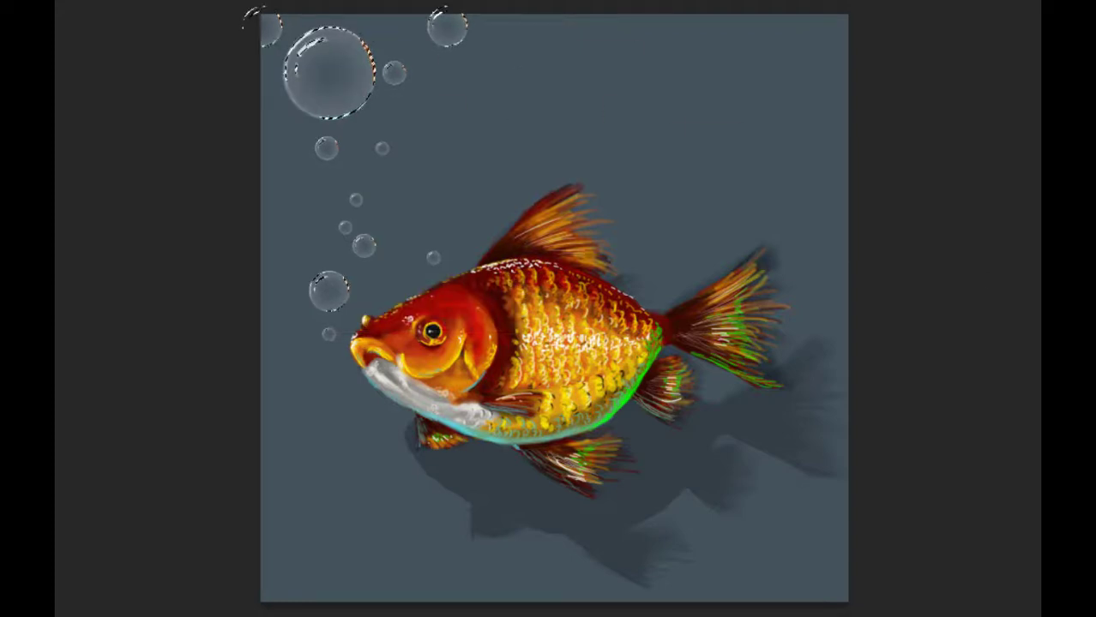
Apply Levels to the bubbles (input black 140, midtones 2.12) and shift the signature 125 px left.
key(ctrl+l)
drag(465, 261, 604, 261)
drag(466, 346, 648, 348)
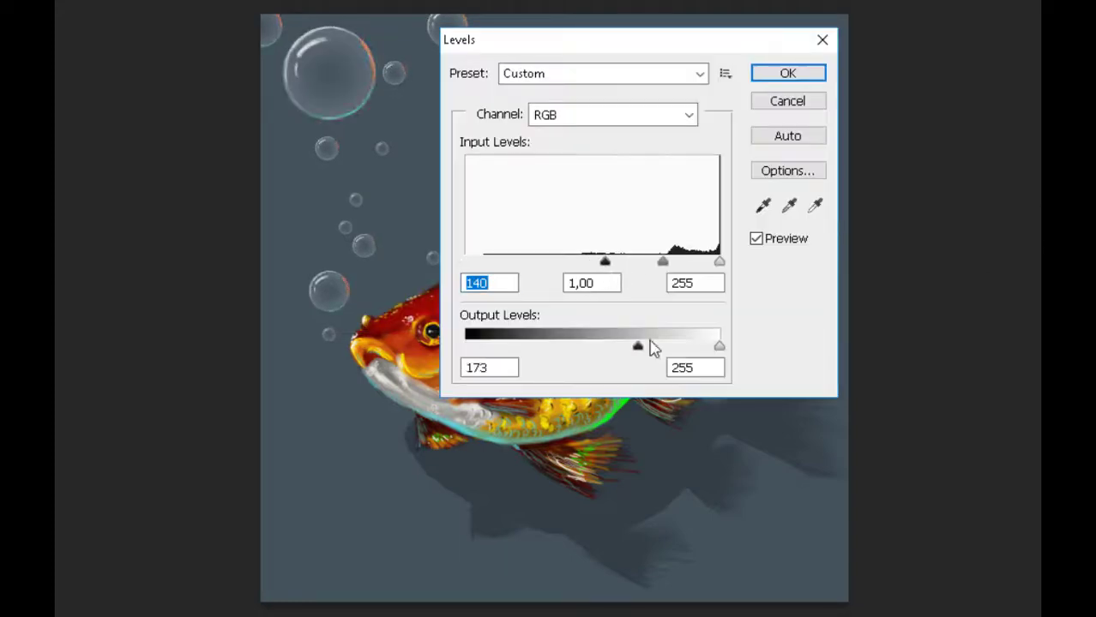
drag(719, 346, 450, 347)
drag(662, 261, 613, 261)
click(788, 73)
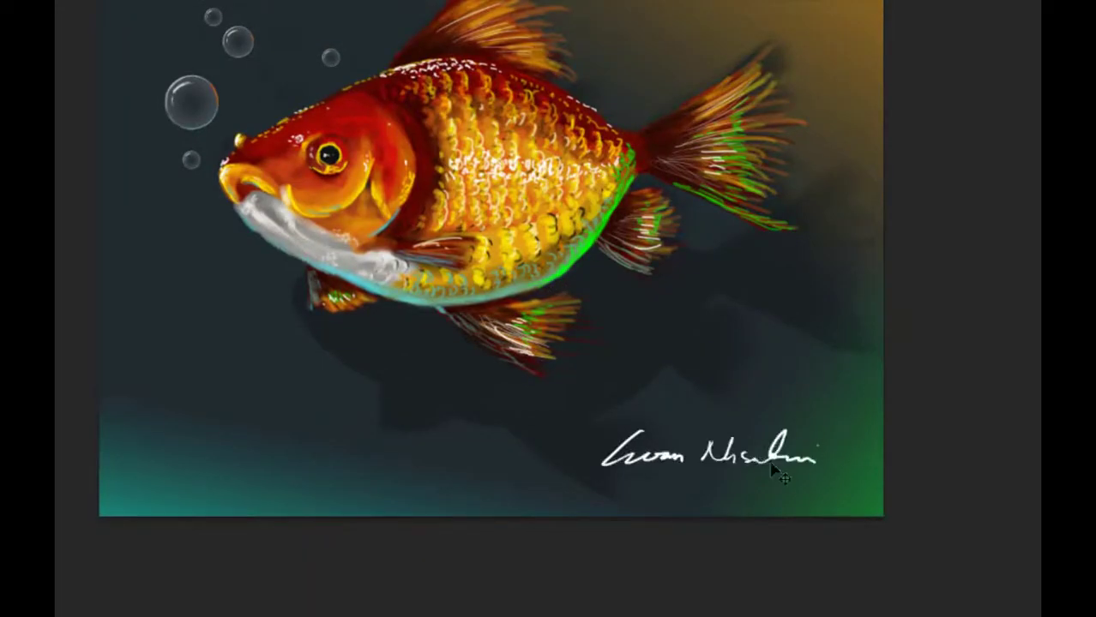
drag(772, 469, 665, 467)
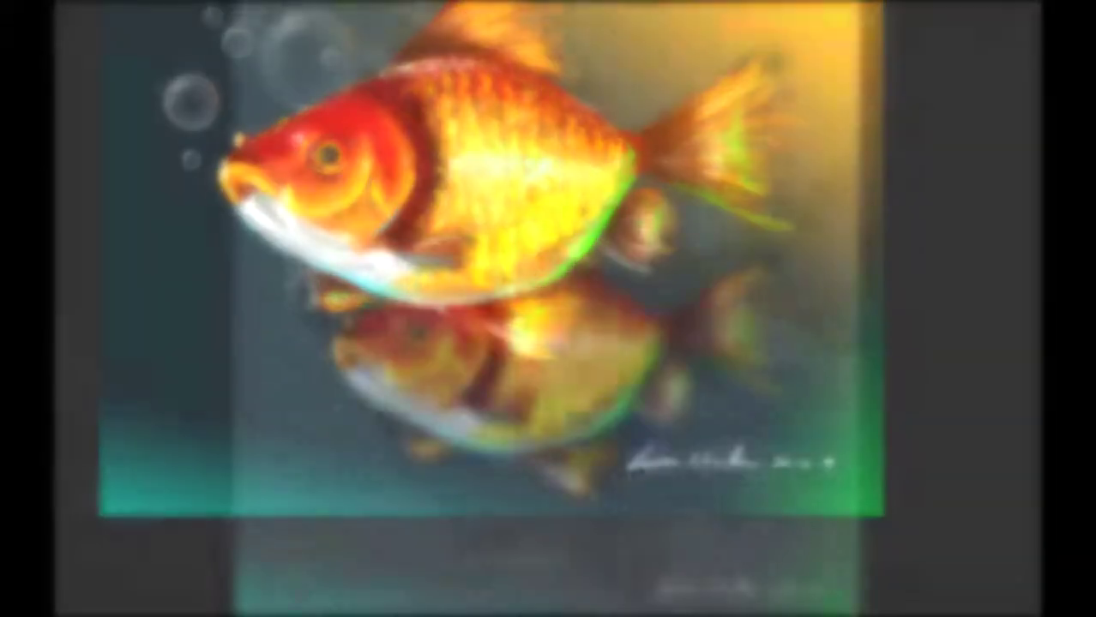